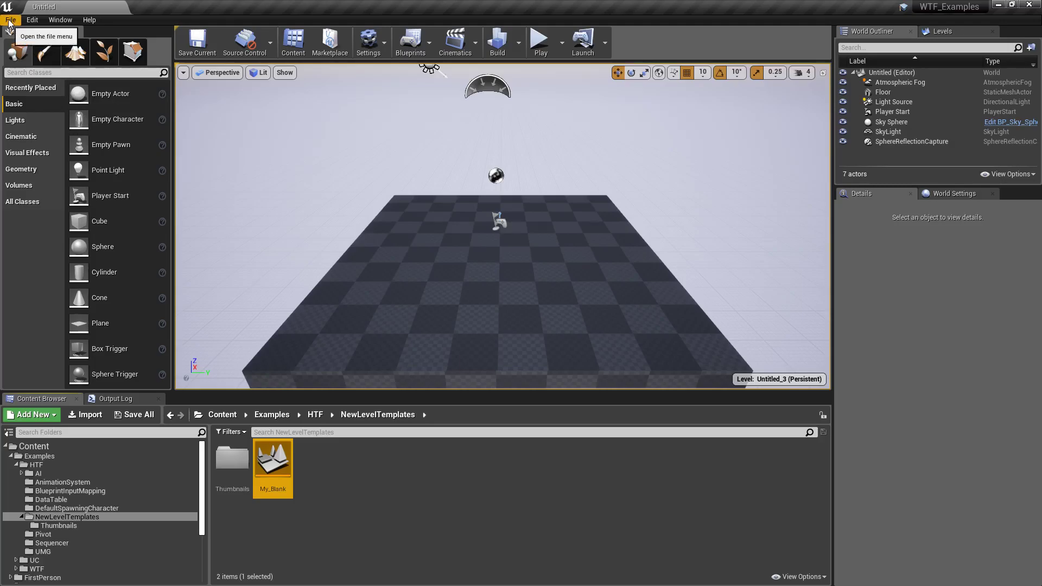
- Create a new level from the VR-Basic template using File > New Level
click(11, 20)
click(38, 41)
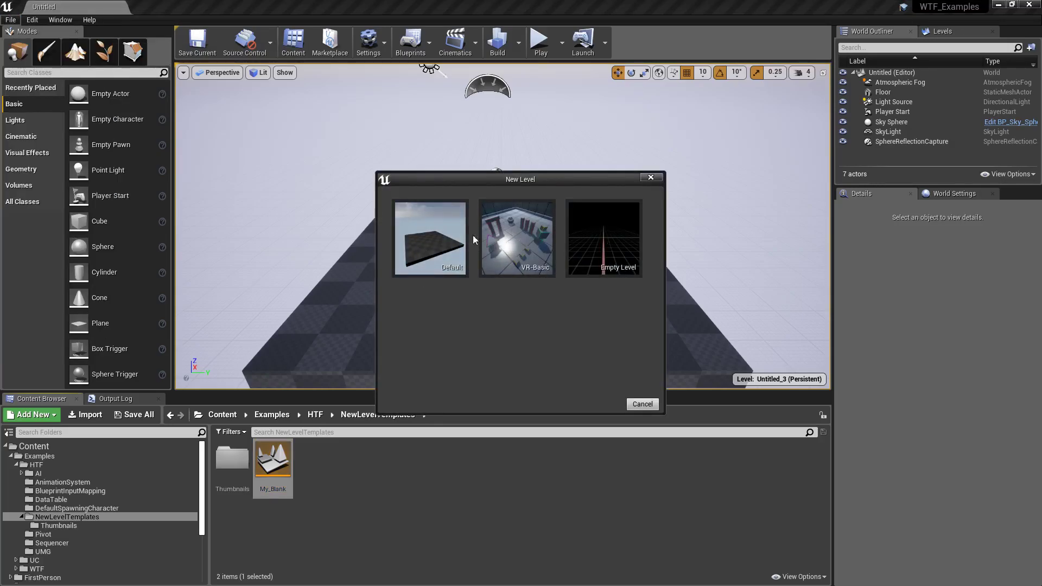
click(524, 241)
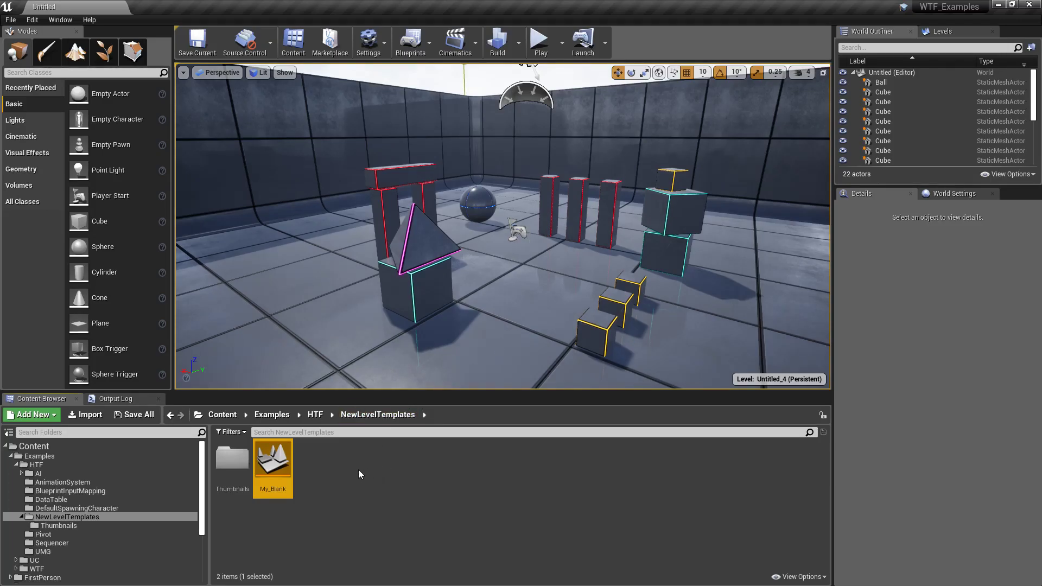
double_click(286, 491)
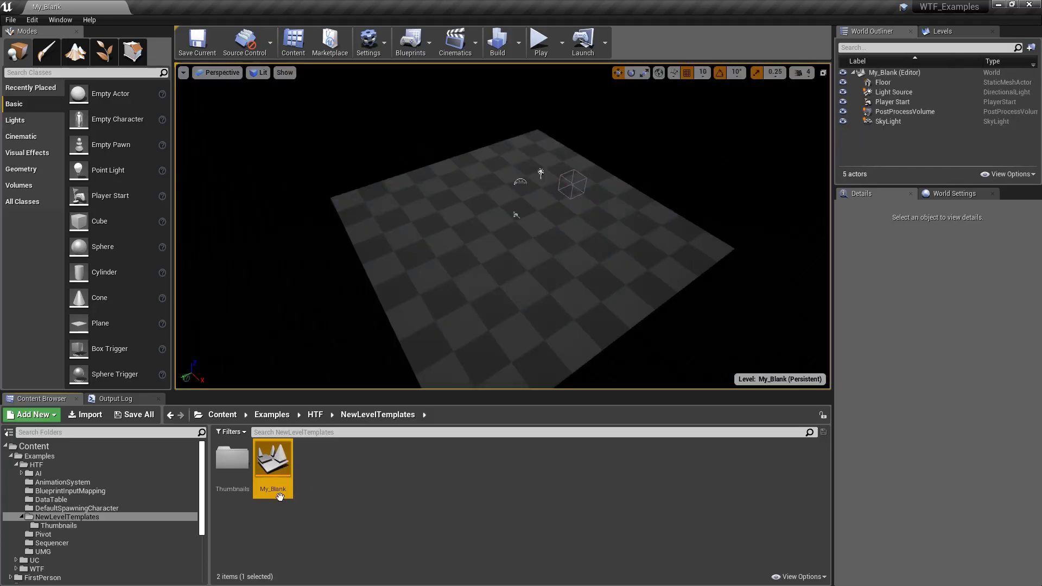
right_drag(559, 255, 560, 263)
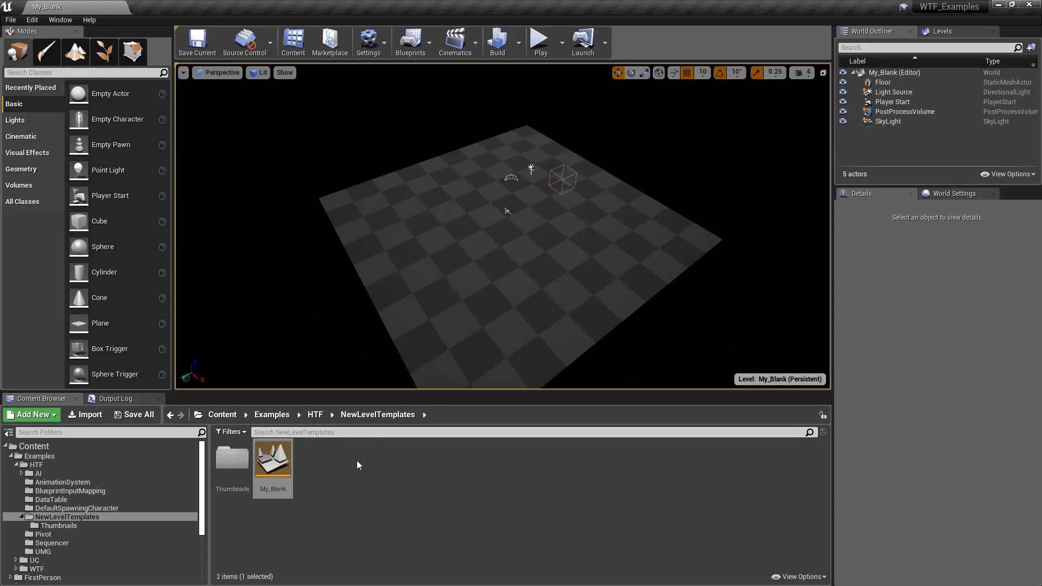
- Reload the My_Blank level, build its lighting and save it
click(379, 462)
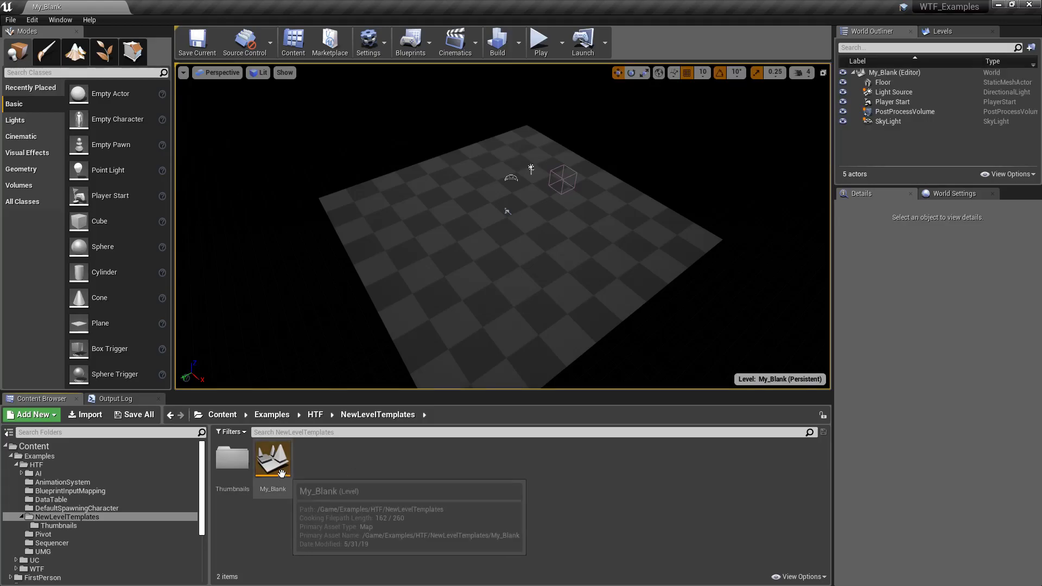
double_click(272, 460)
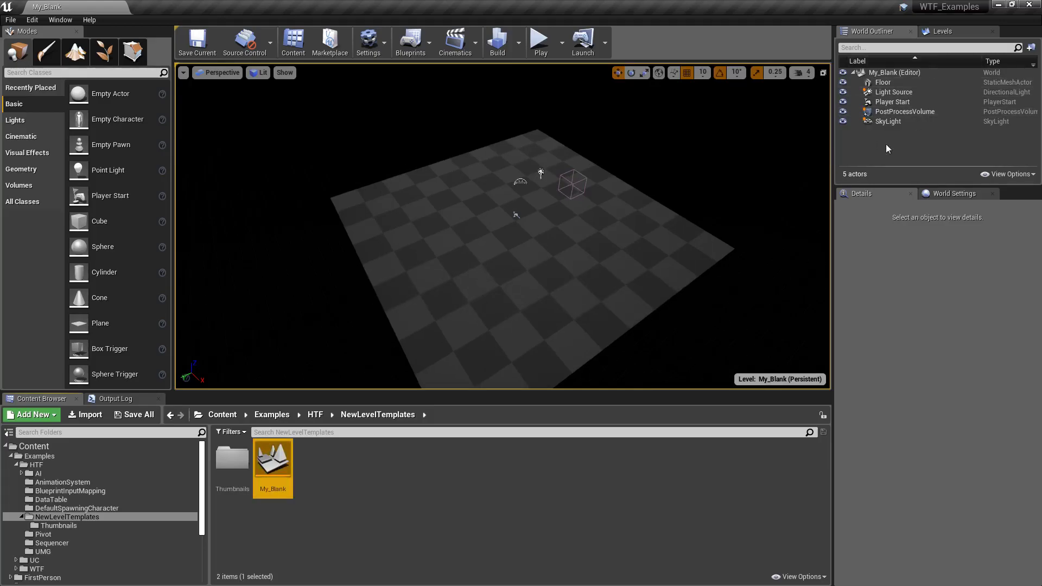
click(346, 471)
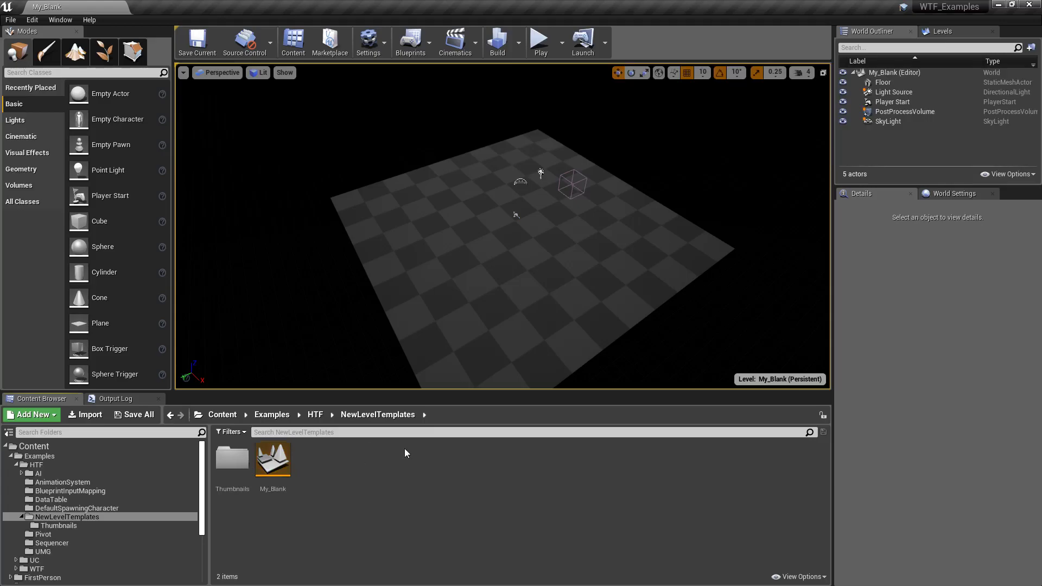
click(495, 44)
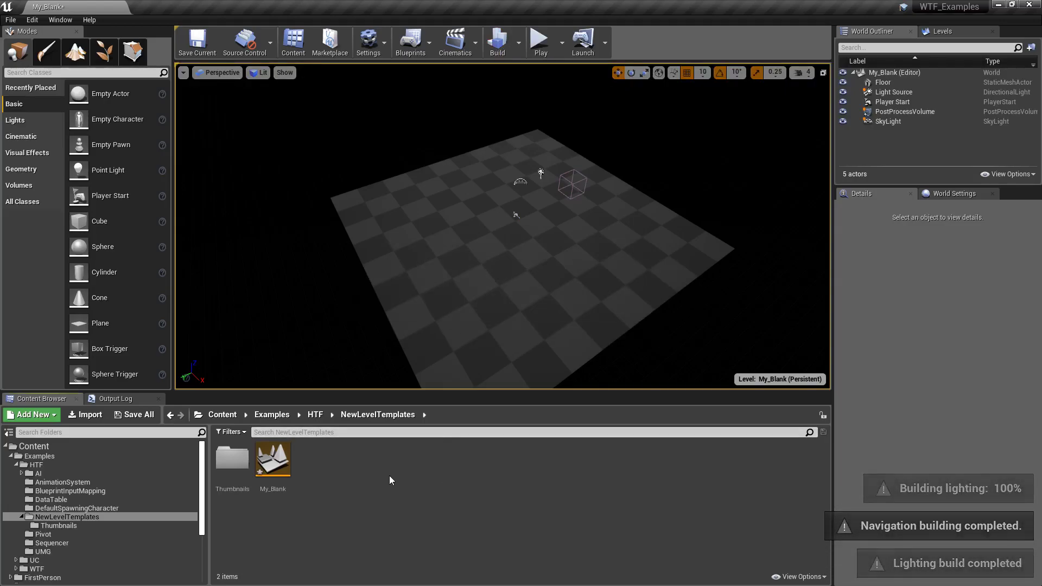
key(ctrl+s)
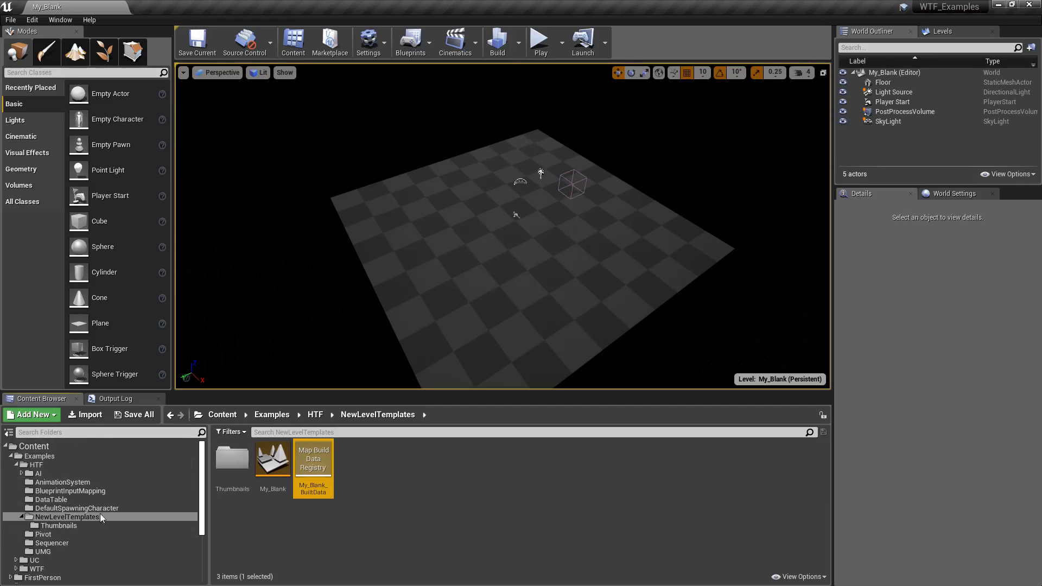
- Force-delete the My_Blank_BuiltData asset from NewLevelTemplates
click(266, 470)
click(299, 459)
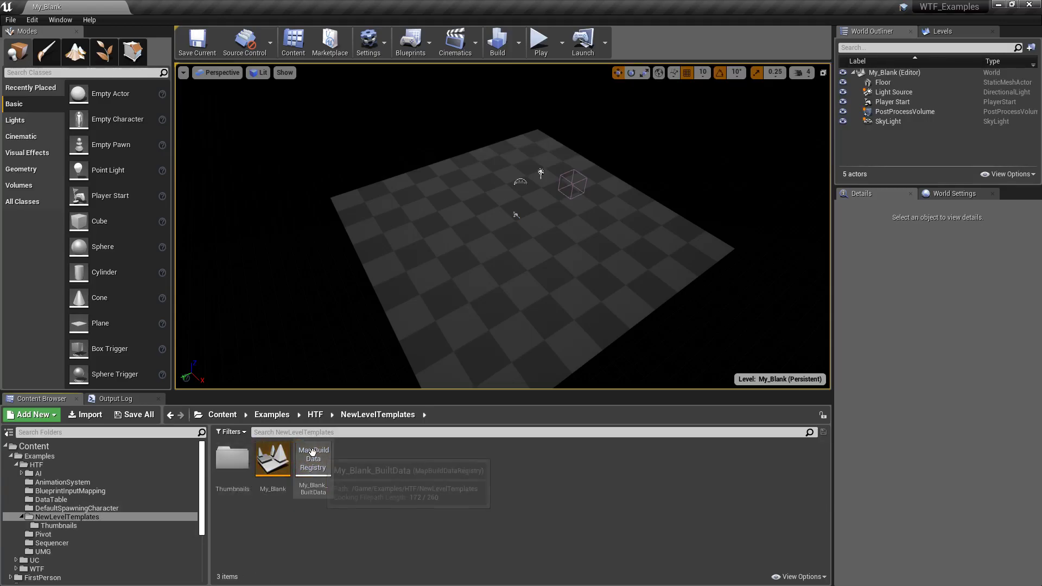
key(Delete)
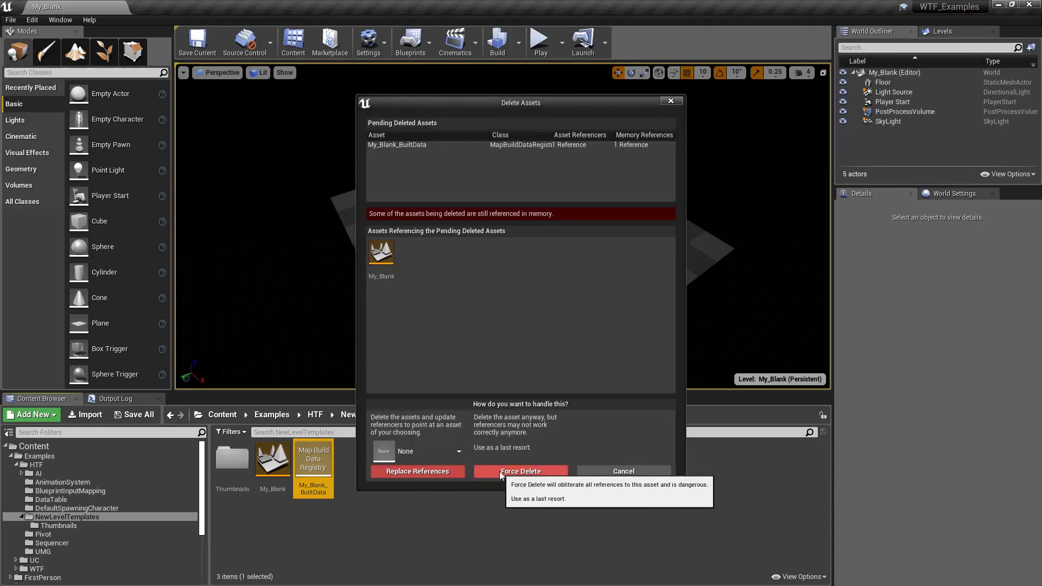
click(505, 470)
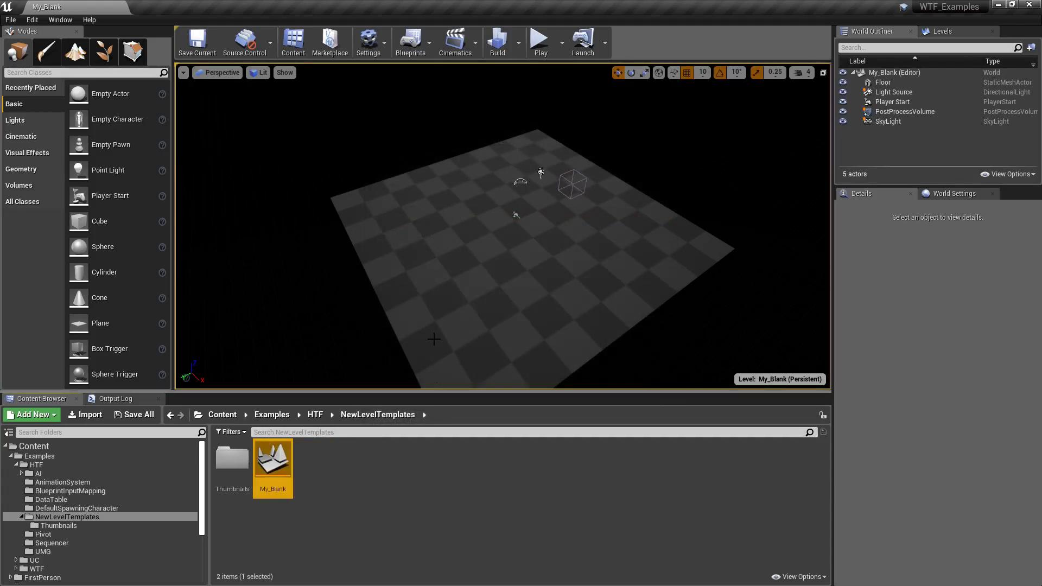
click(378, 470)
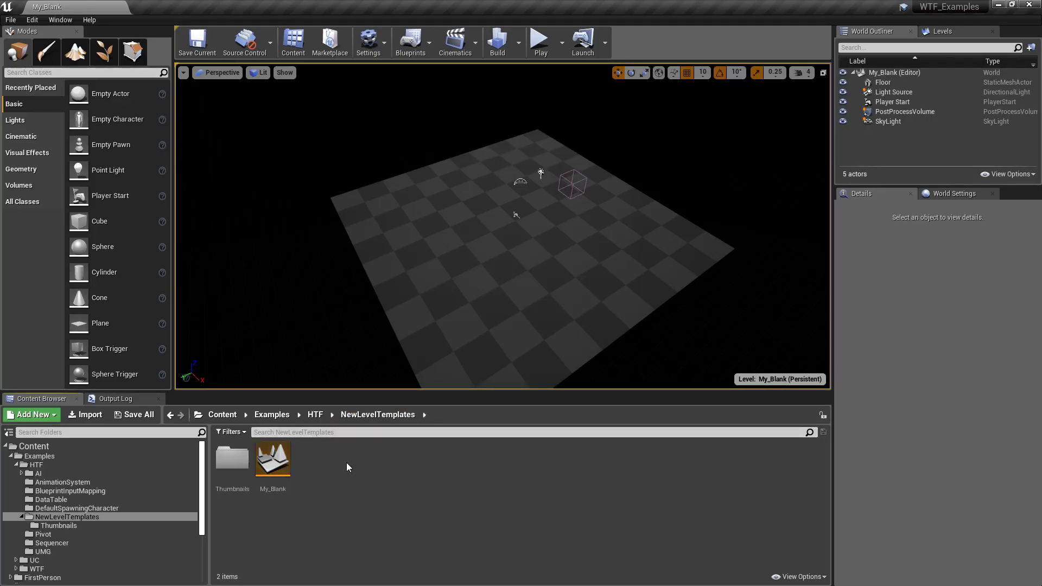
- Open the My_Blank thumbnail in Thumbnails, then frame the floor zoomed in with Game View on
double_click(233, 459)
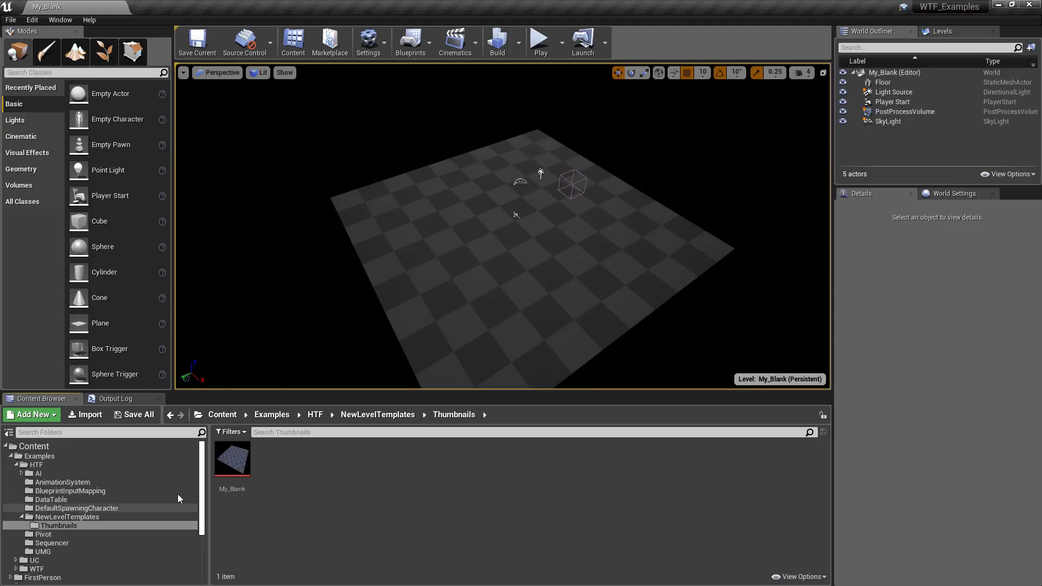
double_click(239, 459)
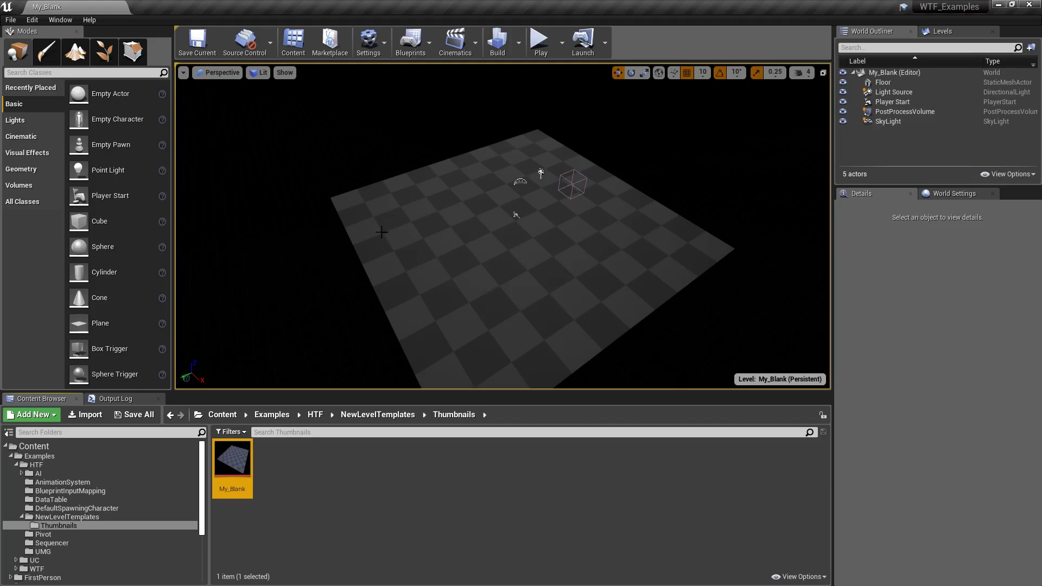
right_drag(557, 227, 564, 300)
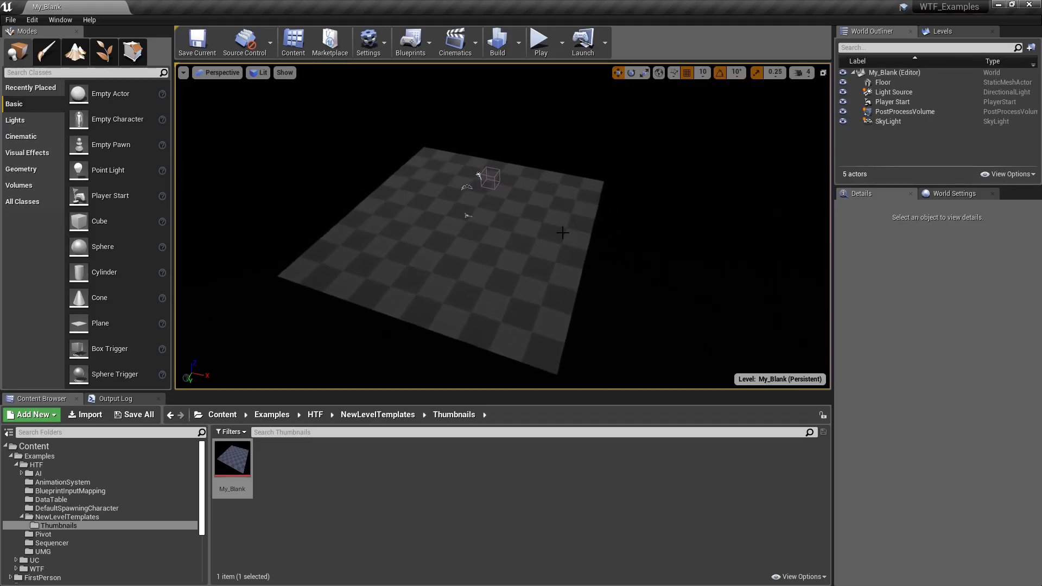
key(g)
scroll(445, 260, up, 1)
right_drag(277, 212, 276, 223)
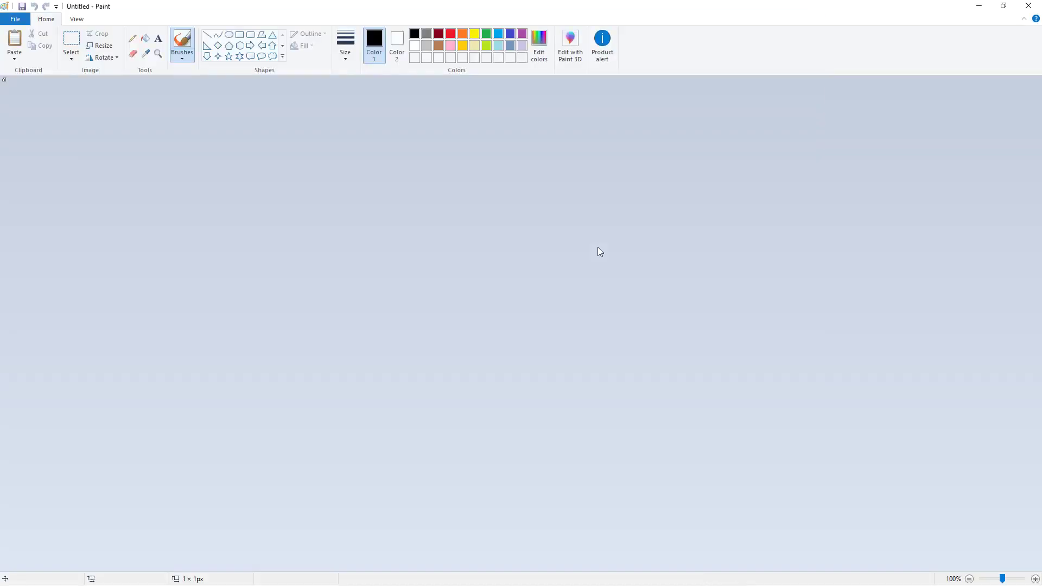
- Paste the editor screenshot and copy a 585 × 550 px selection of the floor
click(15, 19)
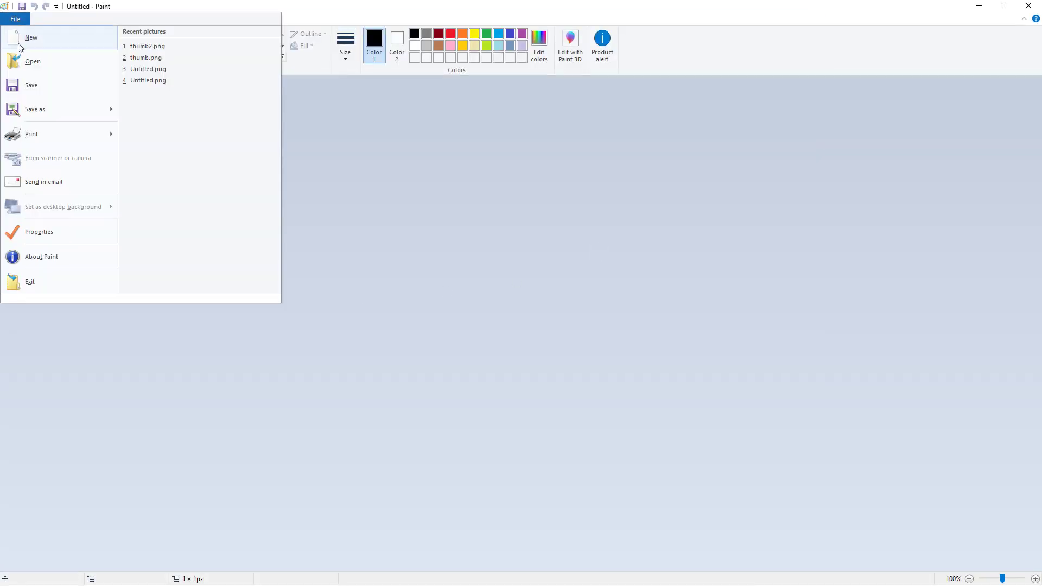
click(36, 233)
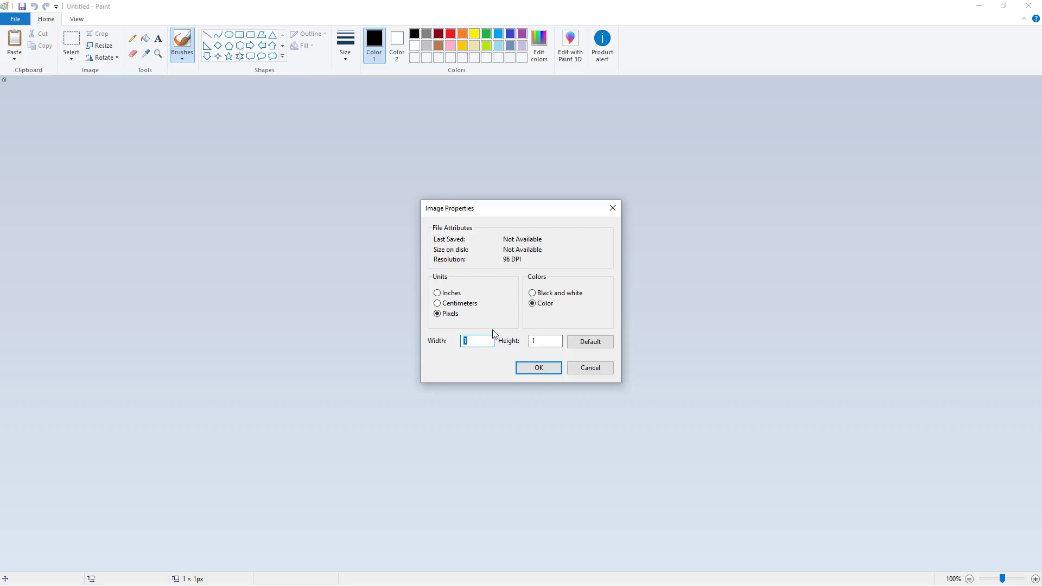
click(597, 369)
key(ctrl+v)
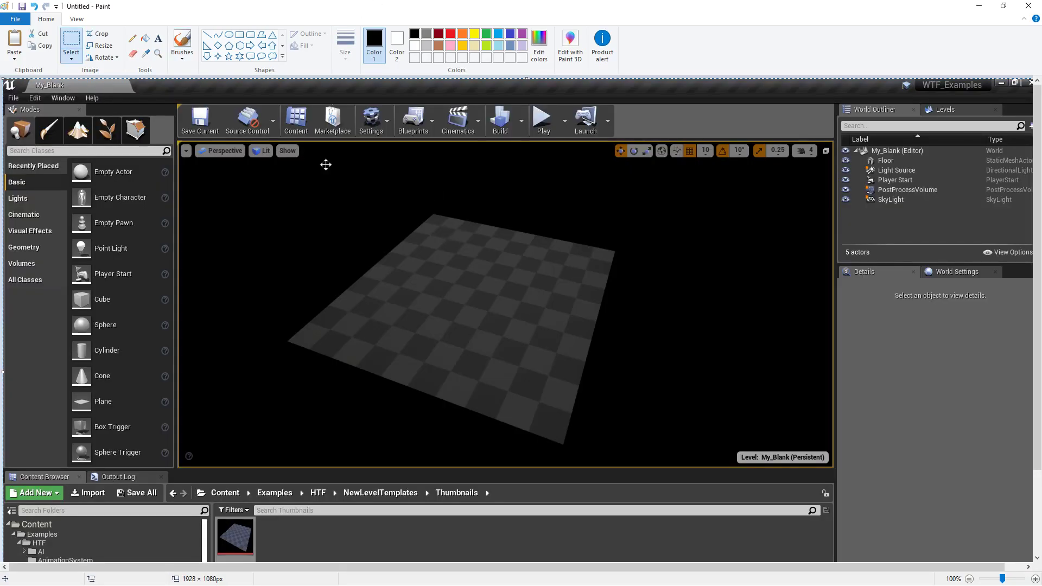
key(Escape)
mouse_move(279, 167)
mouse_down()
mouse_move(493, 402)
mouse_move(597, 464)
mouse_up()
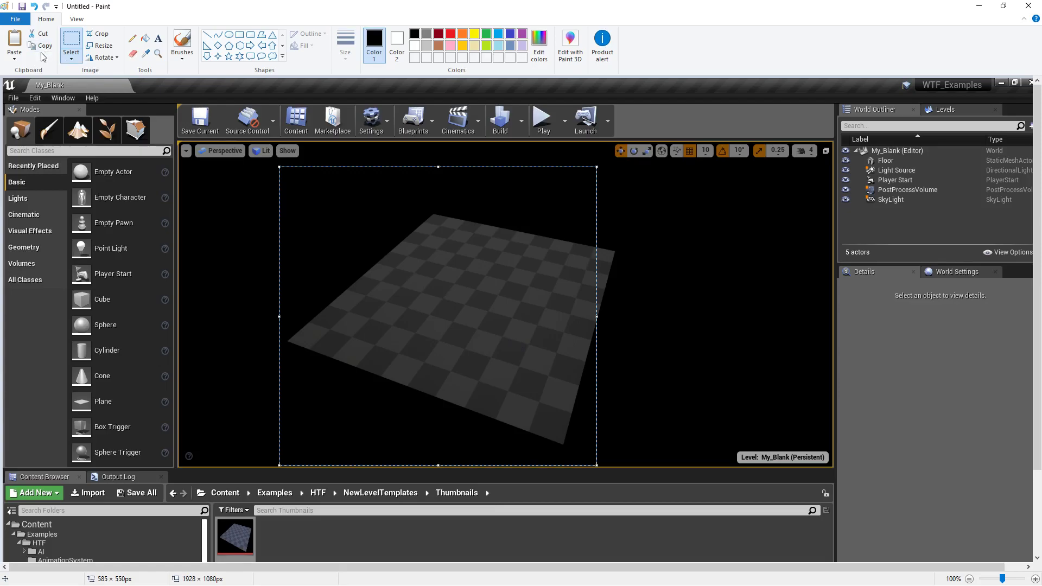
click(10, 19)
- Start a new image without saving the old one and paste the cropped floor
click(38, 36)
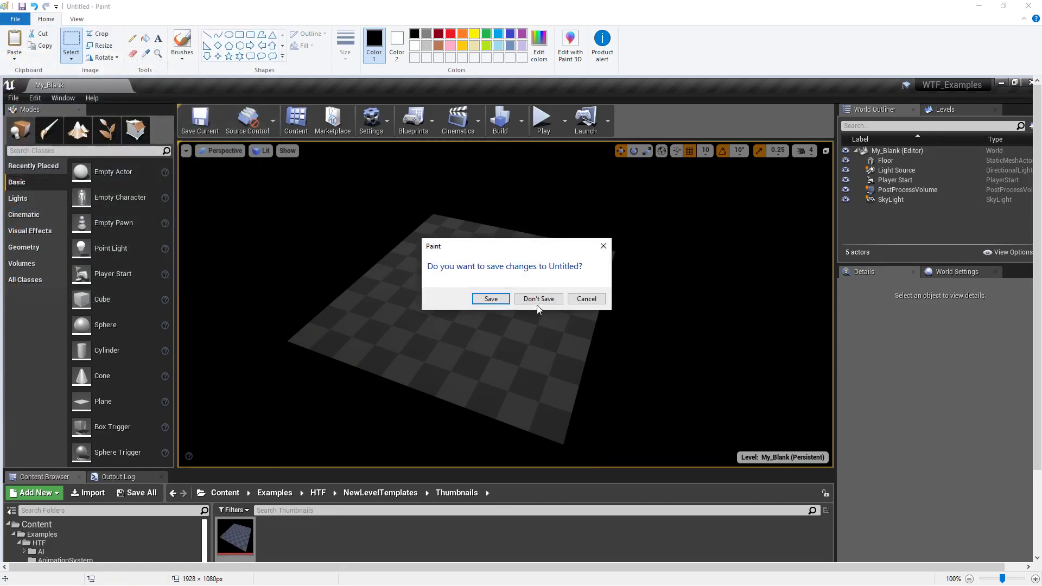
click(535, 298)
key(ctrl+v)
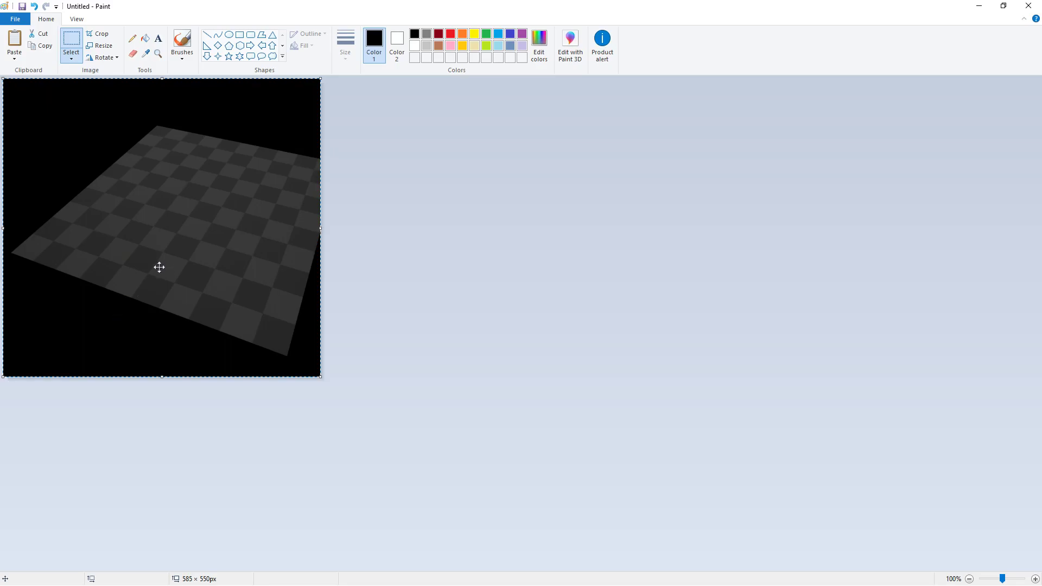
- Resize the floor image to 200 × 200 pixels without keeping the aspect ratio
click(100, 46)
click(40, 147)
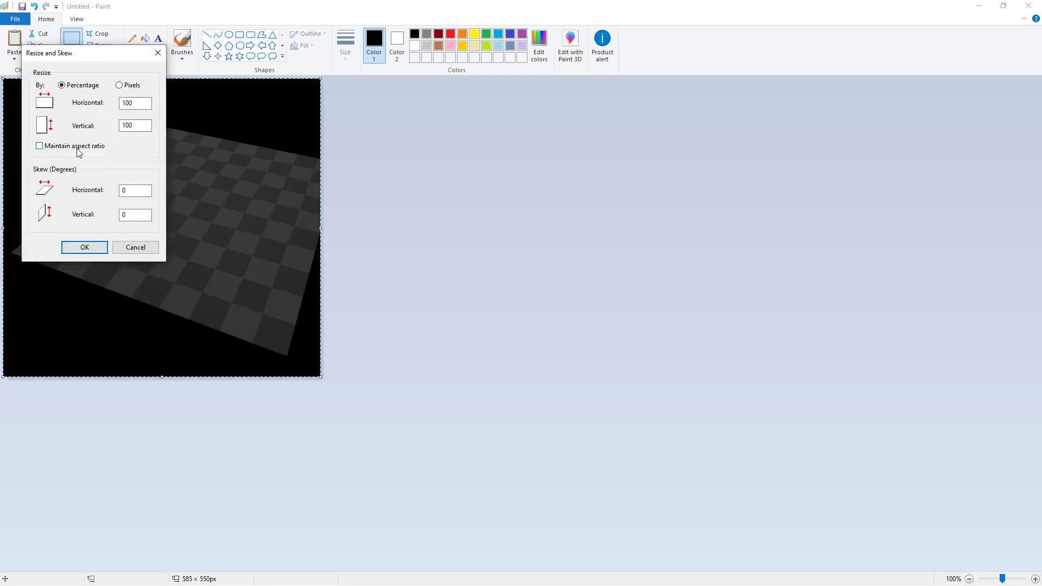
click(119, 85)
double_click(131, 103)
text(200)
key(Tab)
text(200)
click(84, 247)
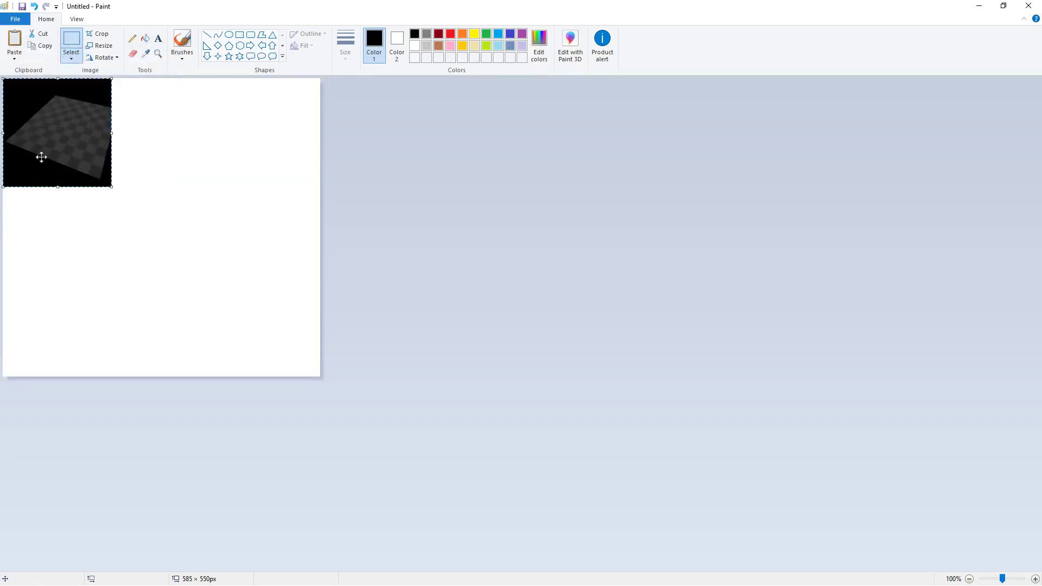
- Start a new image without saving and paste the resized floor
click(15, 19)
click(19, 39)
click(541, 300)
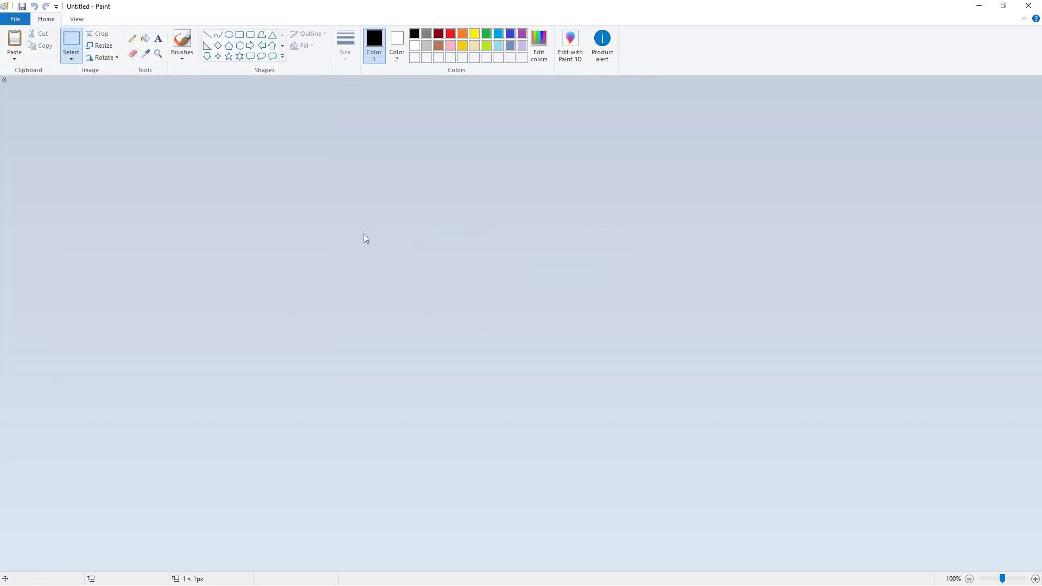
click(15, 43)
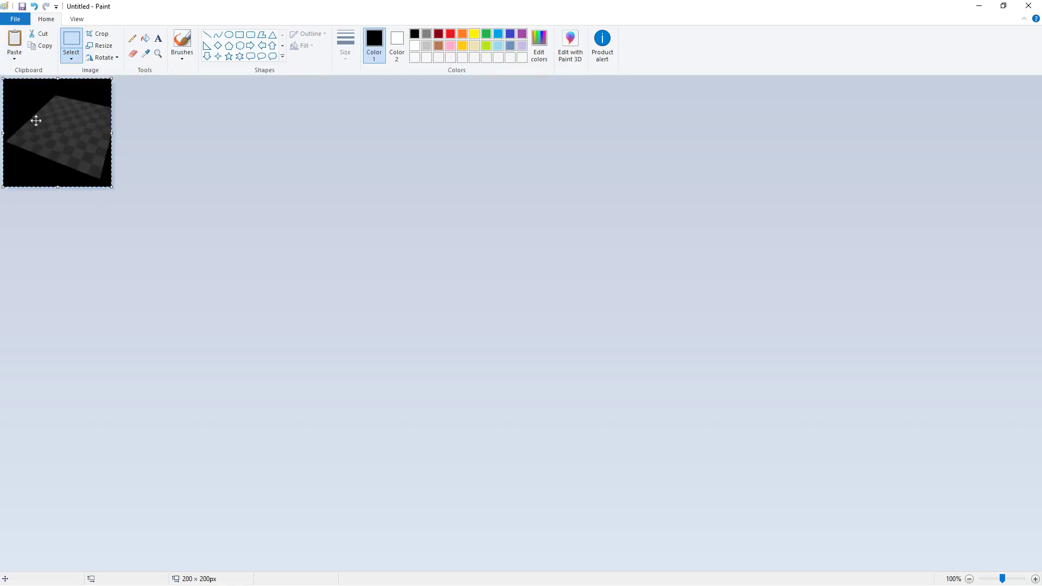
- Save the image as thumb3.png
click(15, 20)
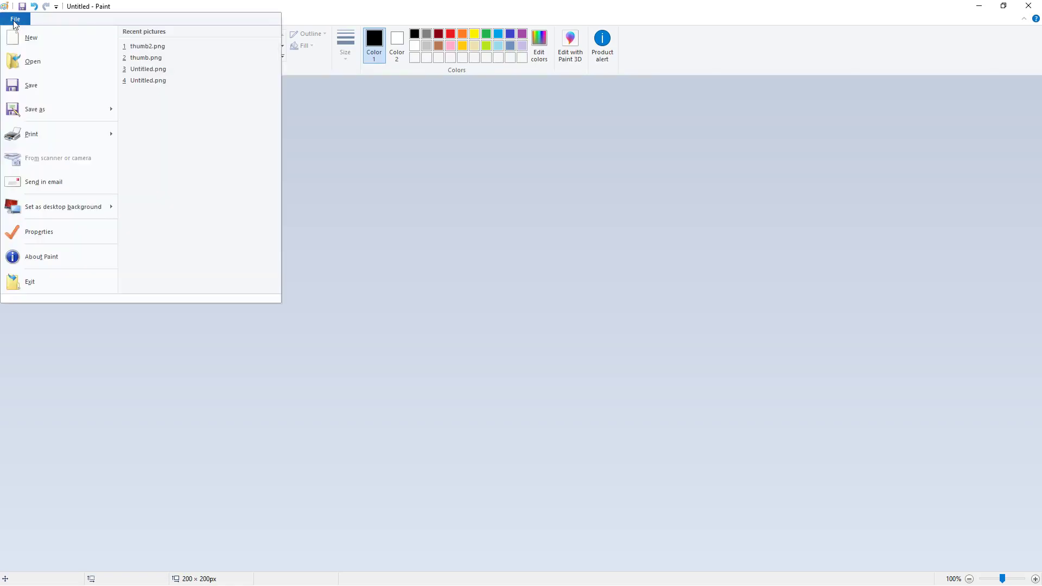
click(38, 110)
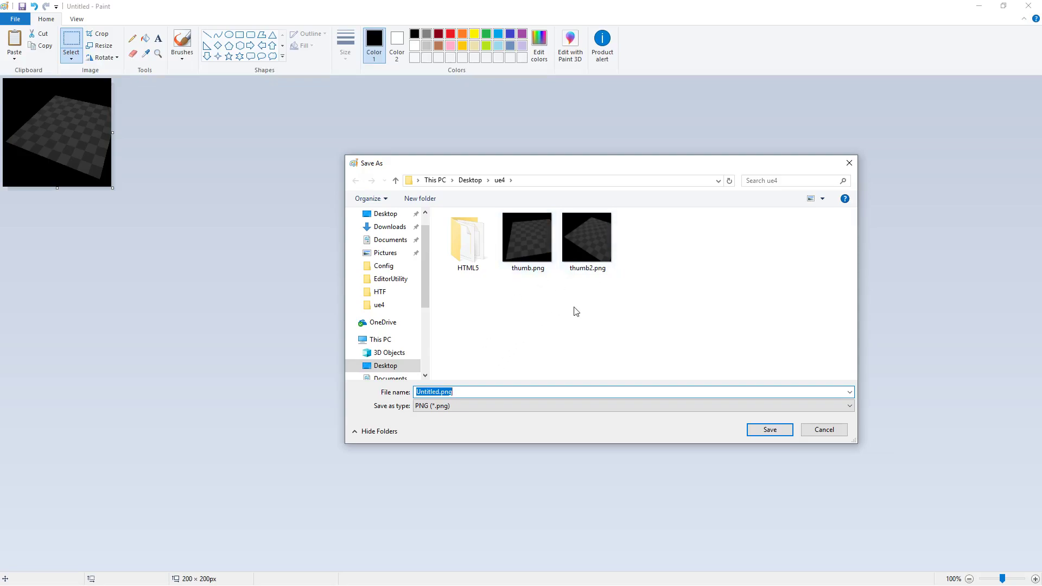
text(thumb3)
click(777, 432)
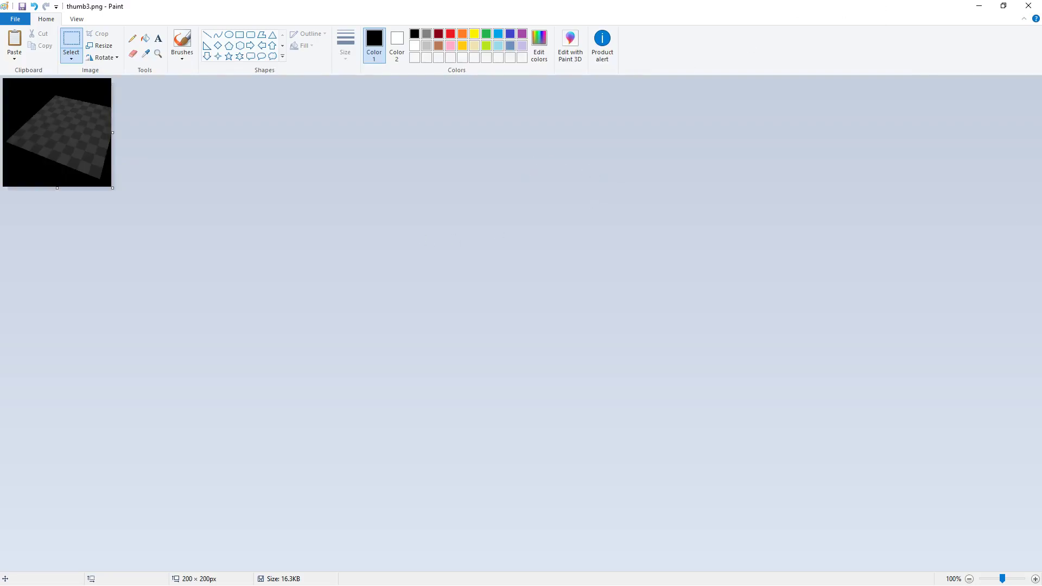
- Back in Unreal, confirm the My_Blank thumbnail uses UserInterface2D (RGBA) compression
key(alt+Tab)
right_click(398, 521)
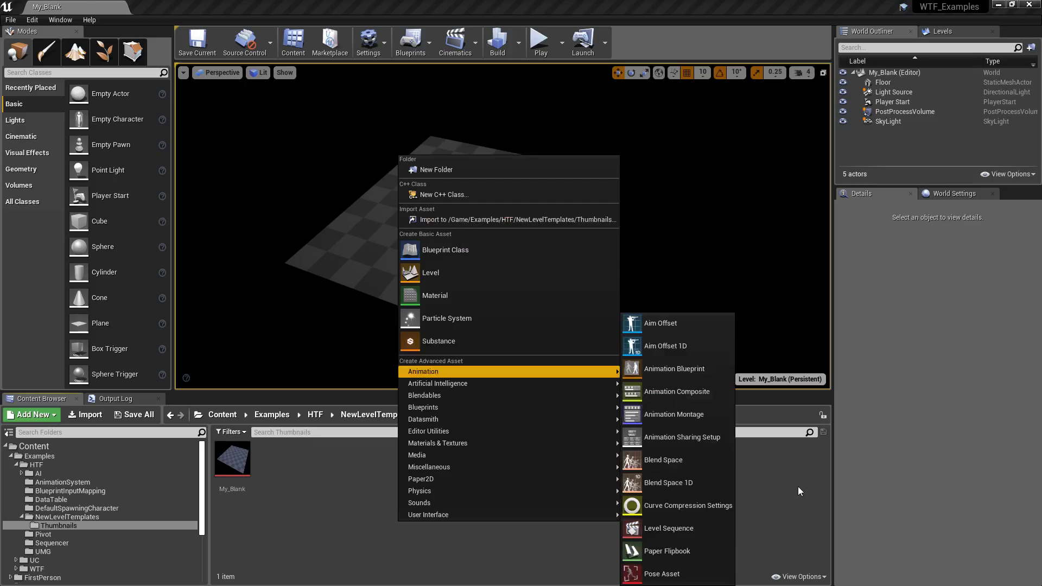
click(481, 477)
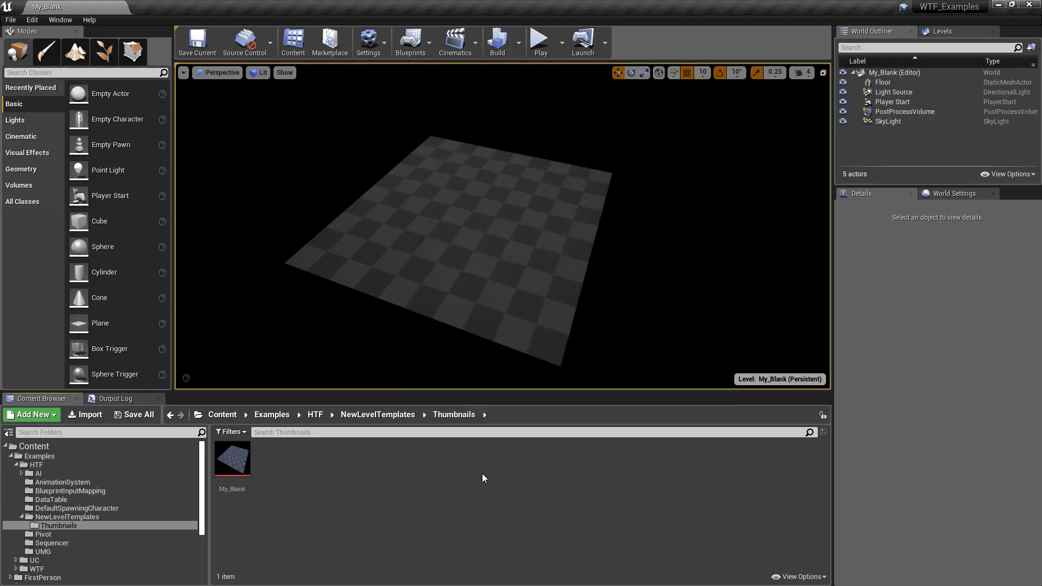
double_click(232, 459)
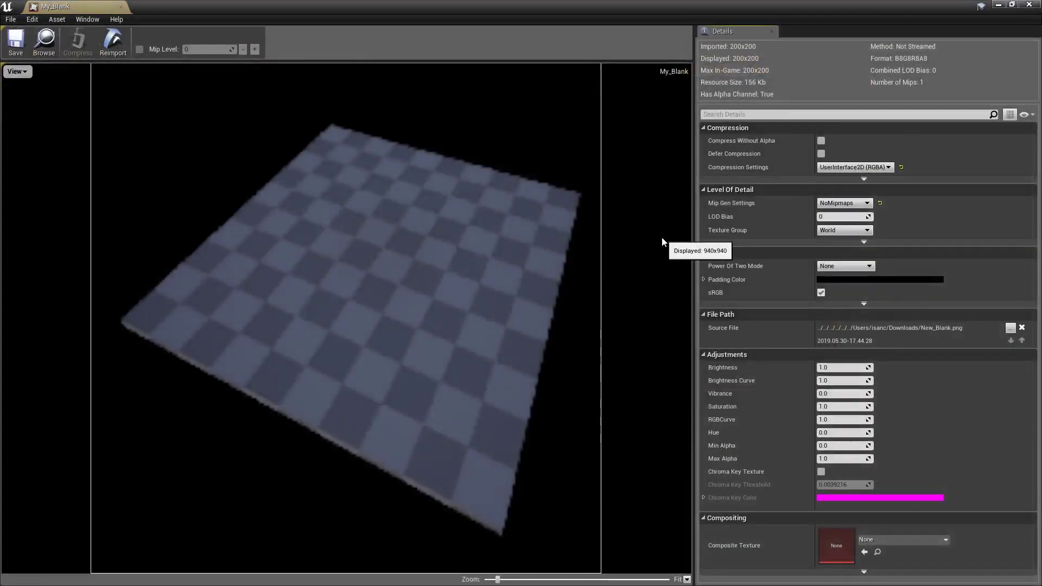
click(859, 165)
click(849, 226)
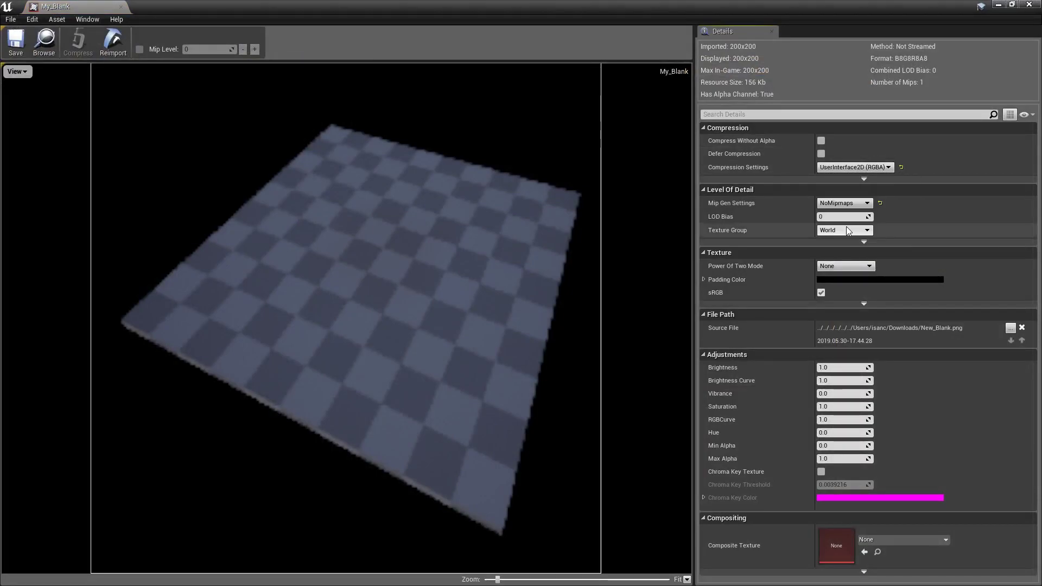
click(1028, 4)
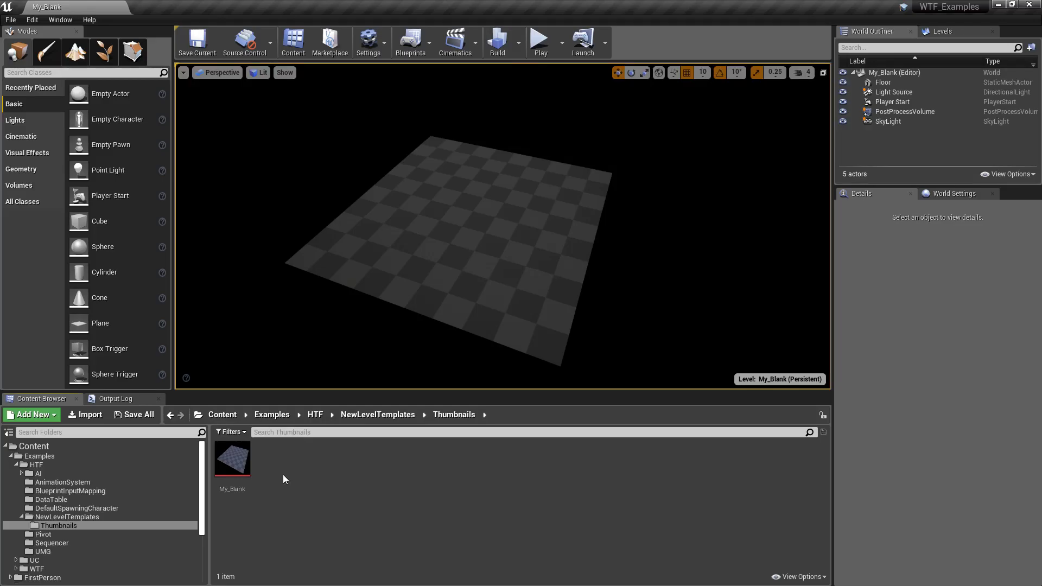
- Check the New Level template chooser, then close it
click(10, 20)
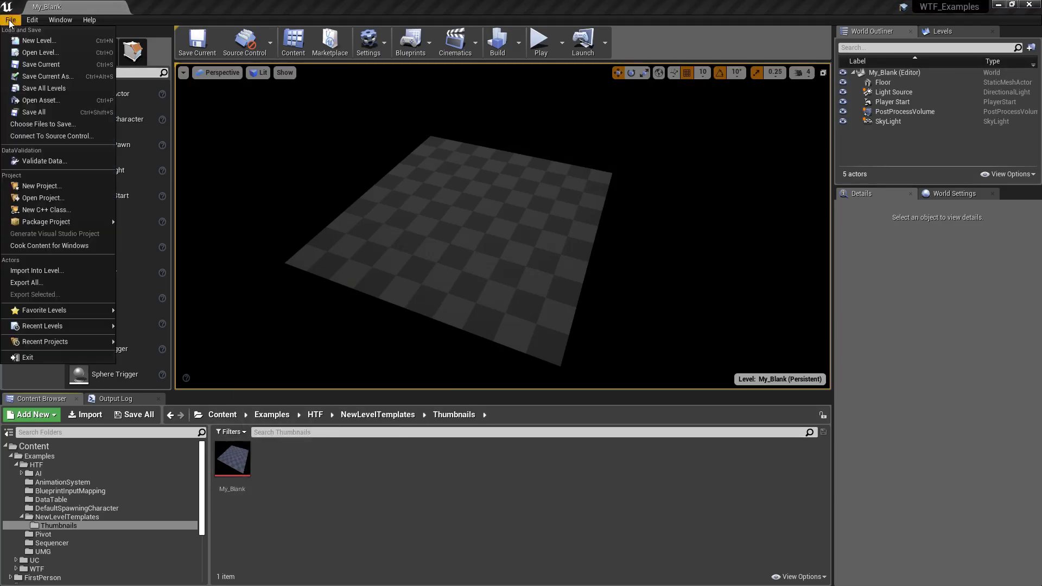
click(29, 32)
click(651, 178)
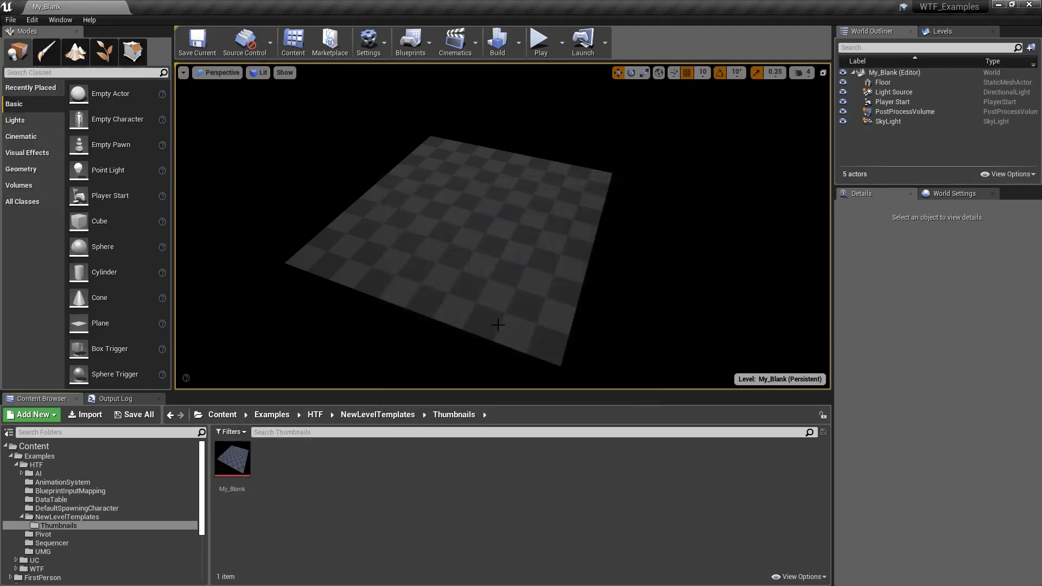
- Show the My_Blank level from NewLevelTemplates in Explorer
click(80, 516)
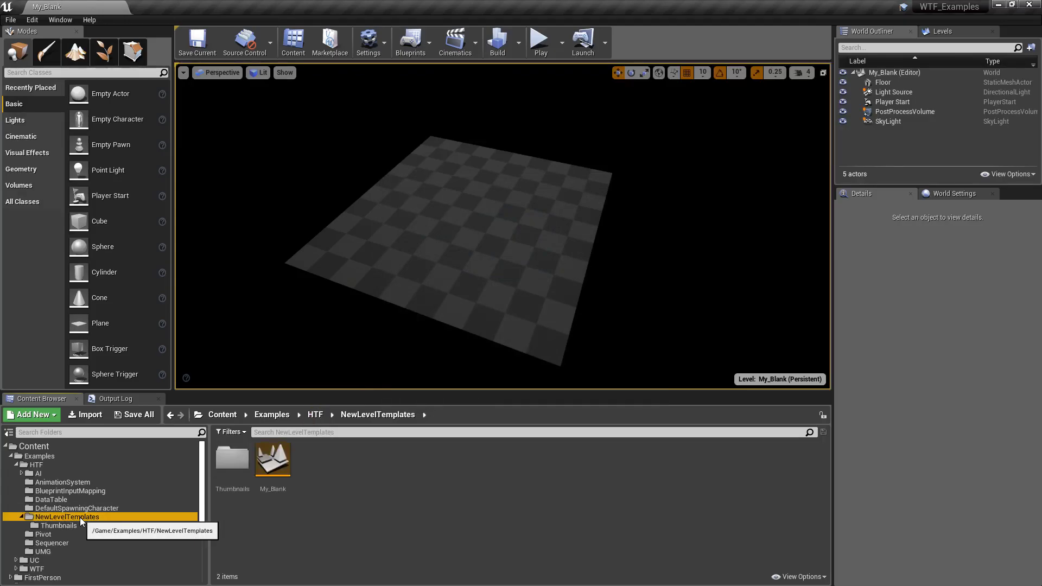
click(276, 459)
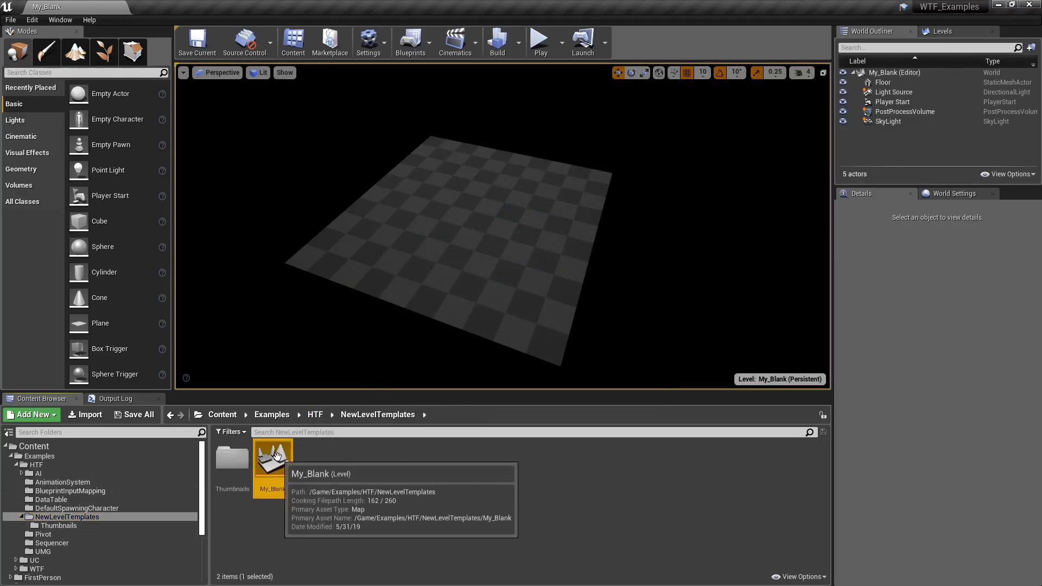
right_click(278, 458)
click(341, 336)
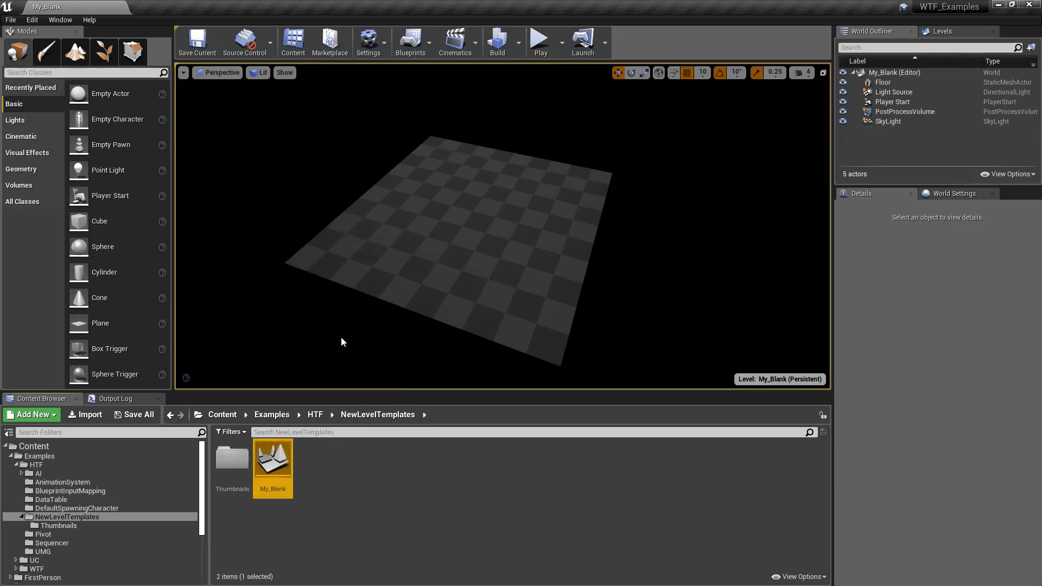
- Place a second Explorer window beside NewLevelTemplates and browse to UE_4.22\Engine\Content\Maps\Templates
drag(613, 189, 268, 108)
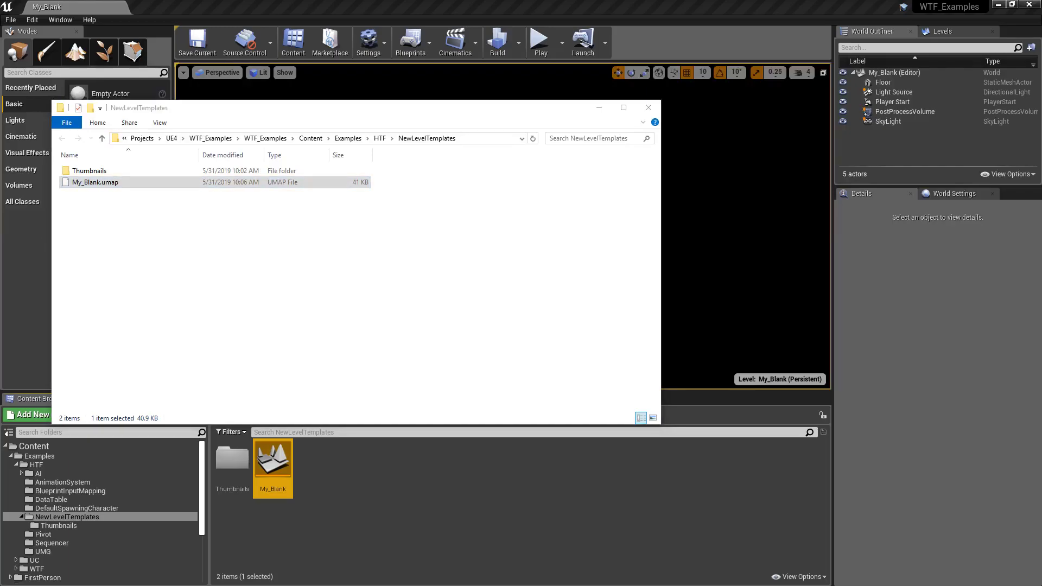
drag(690, 178, 679, 198)
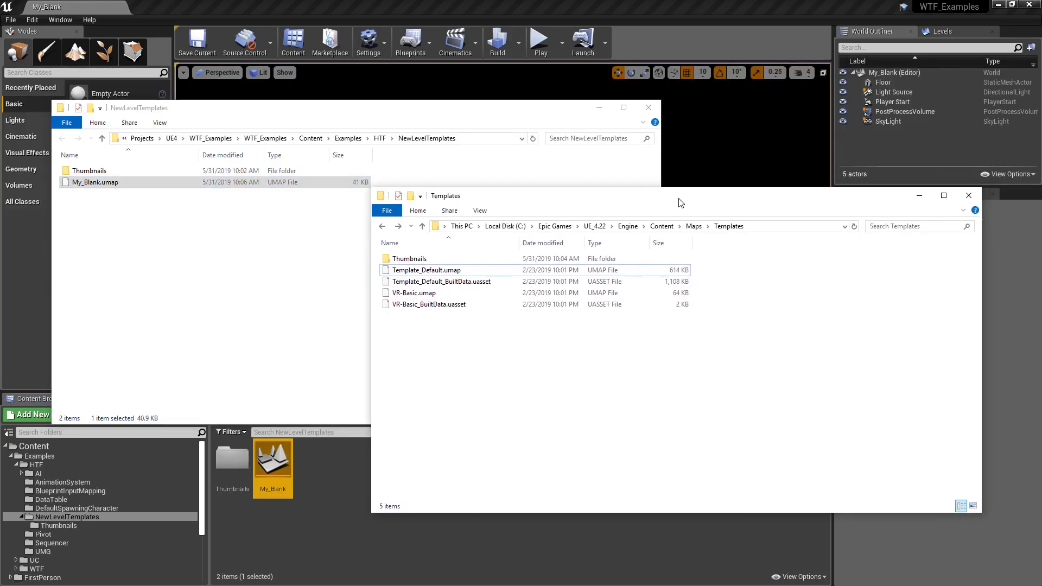
click(554, 226)
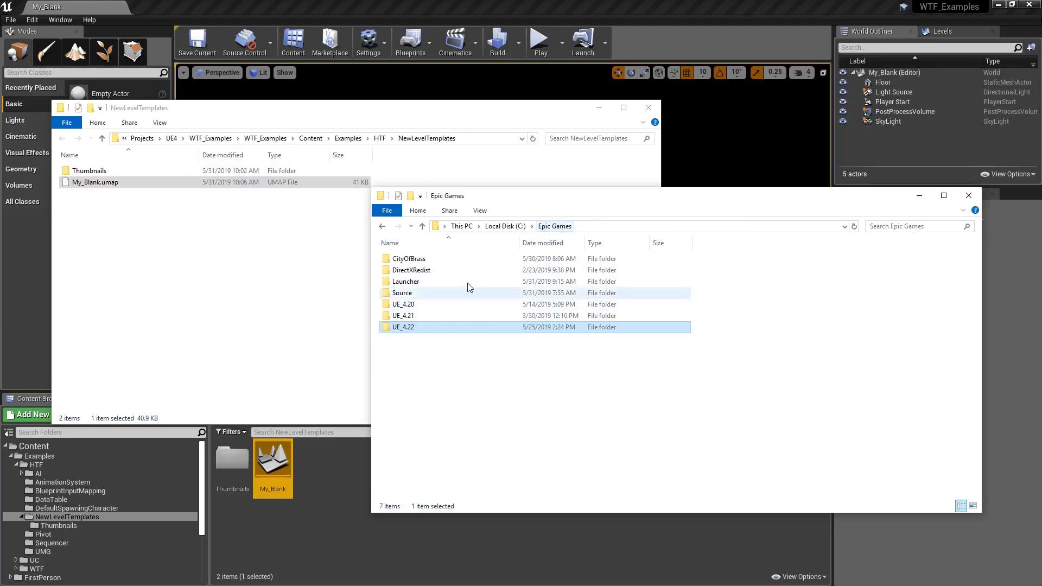
double_click(411, 328)
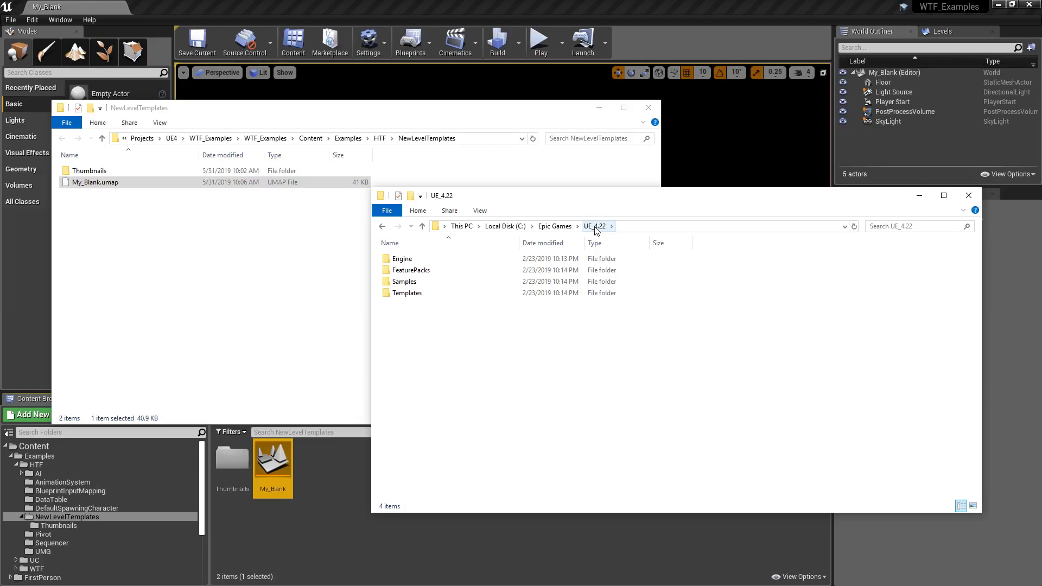
double_click(419, 260)
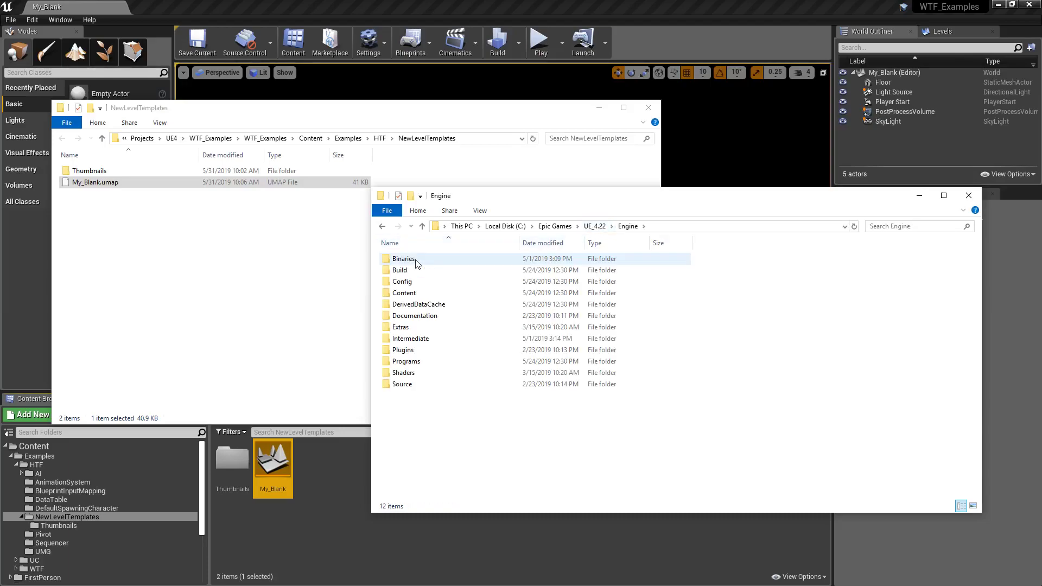
double_click(406, 293)
scroll(424, 358, down, 8)
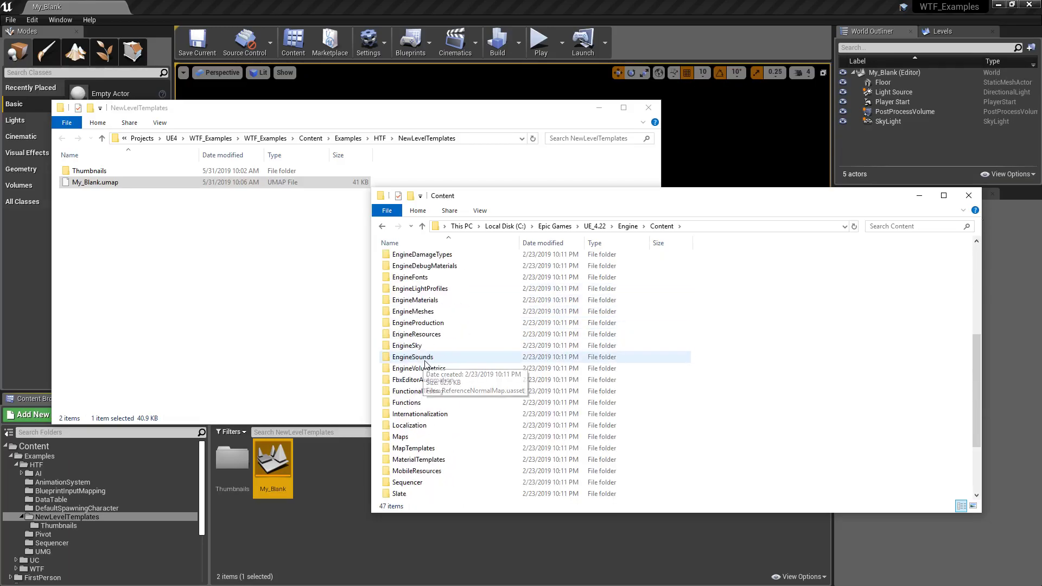
double_click(408, 373)
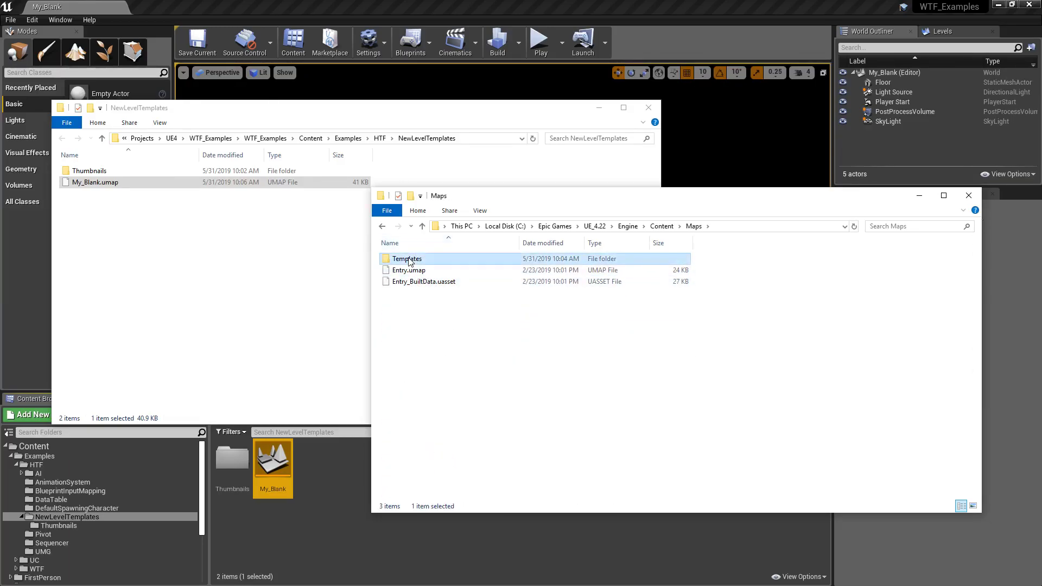
double_click(417, 258)
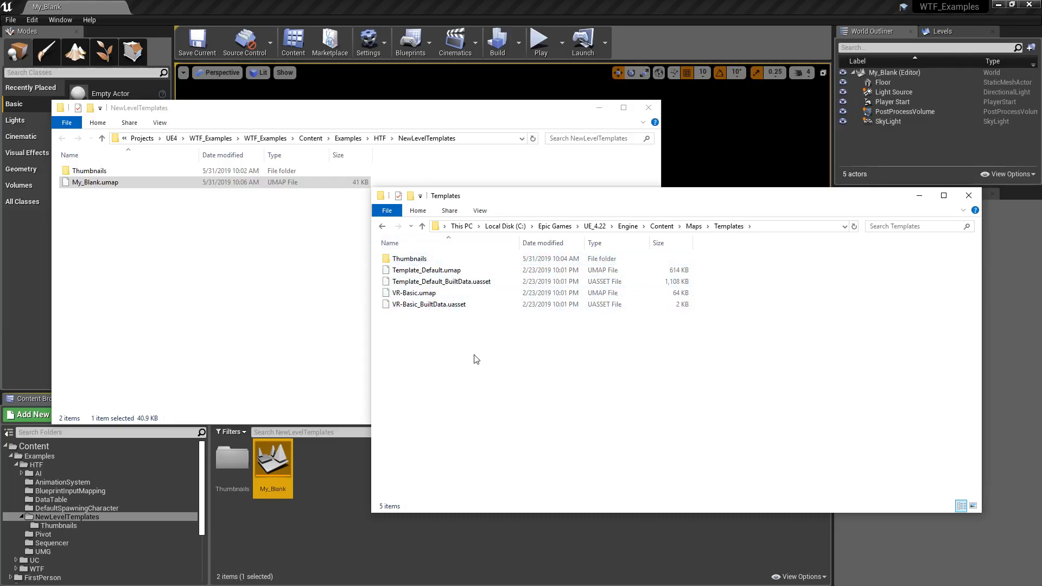
- Copy Thumbnails and My_Blank.umap into the engine's Maps\Templates folder
drag(202, 214, 96, 172)
right_click(103, 182)
click(130, 308)
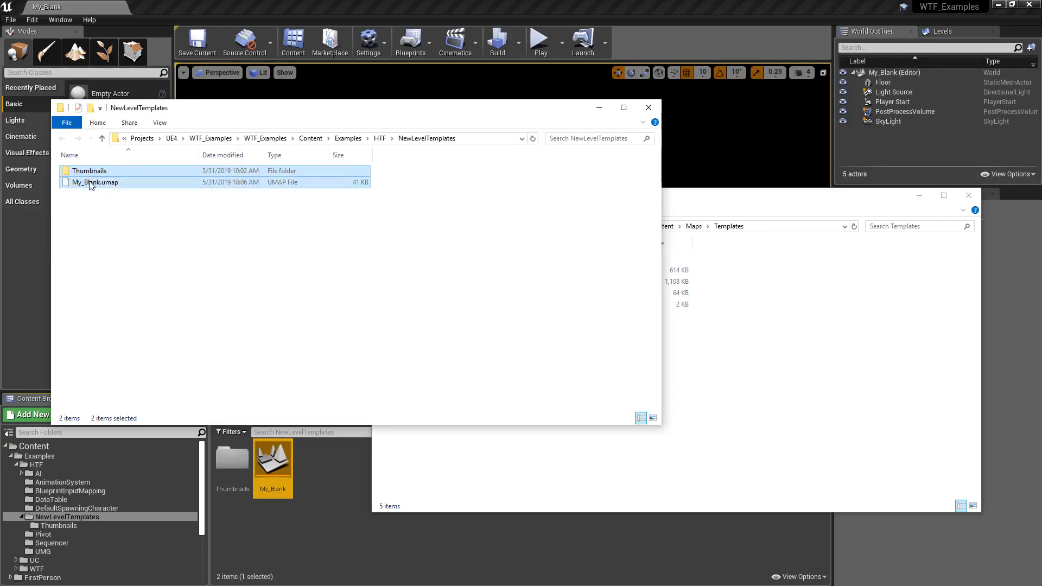
click(725, 353)
right_click(695, 345)
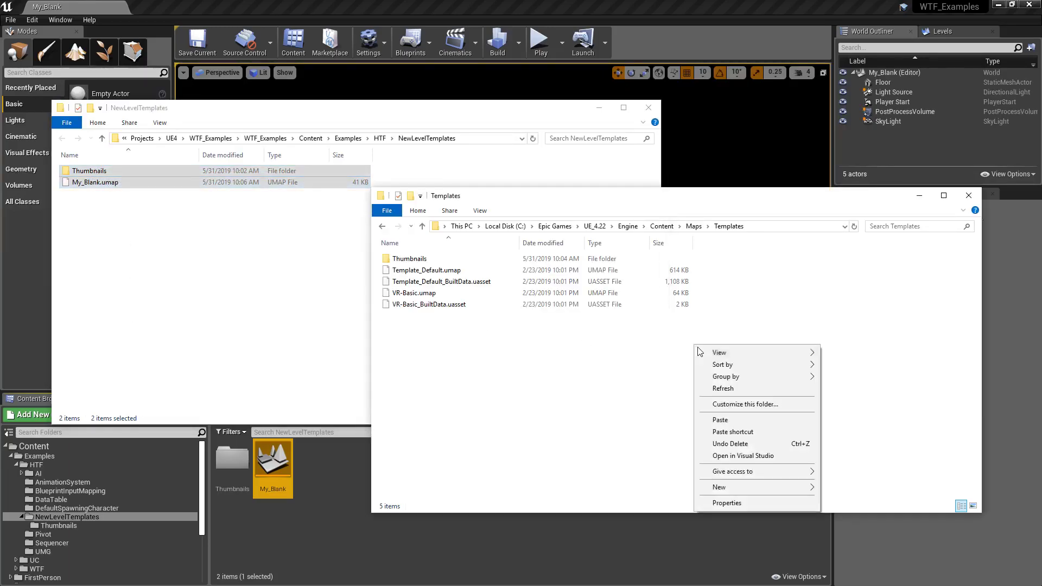
click(716, 421)
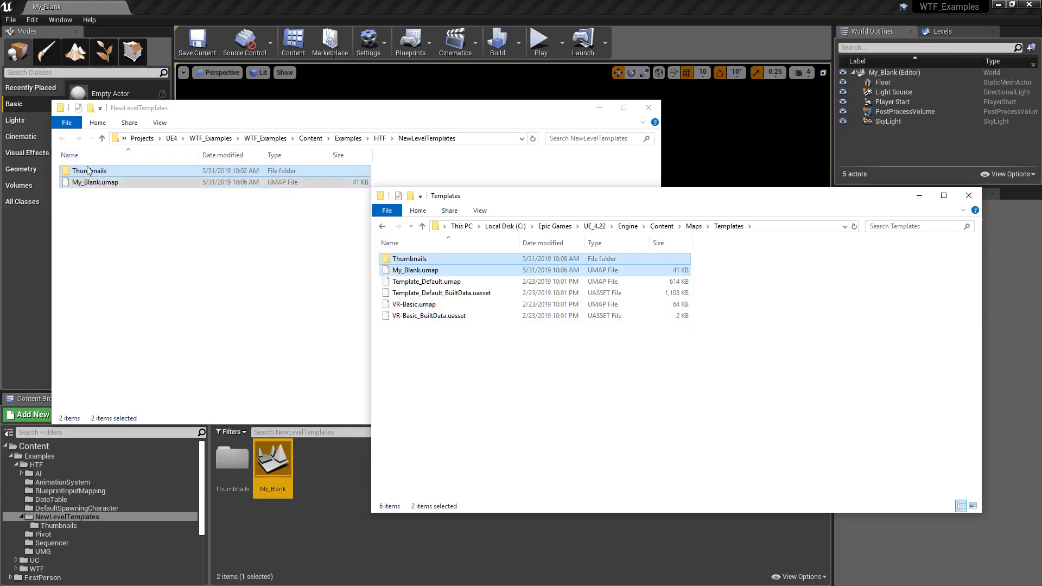
click(526, 359)
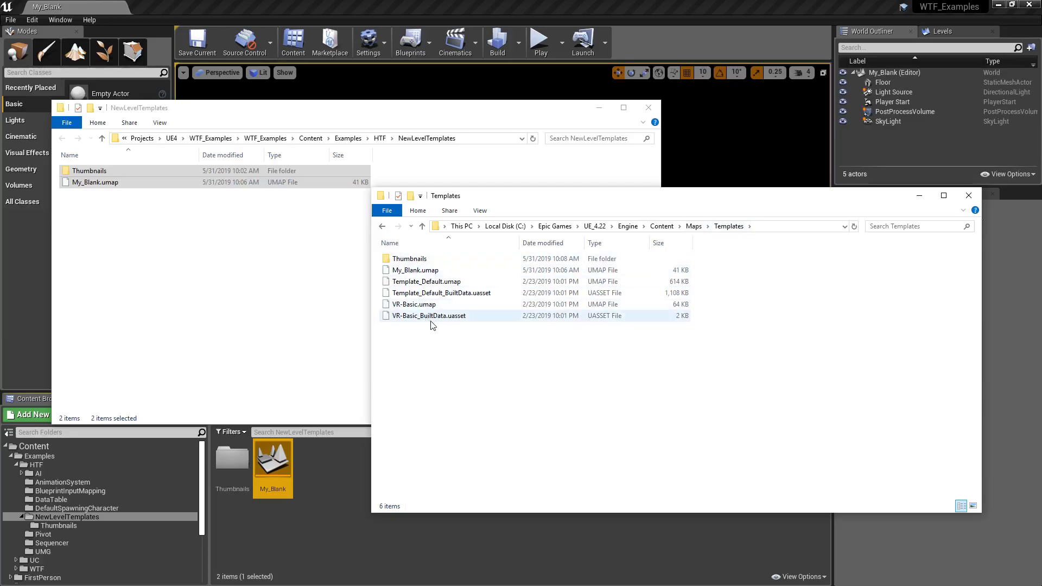
- Check the contents of the engine's Thumbnails folder, then return to Templates
click(422, 272)
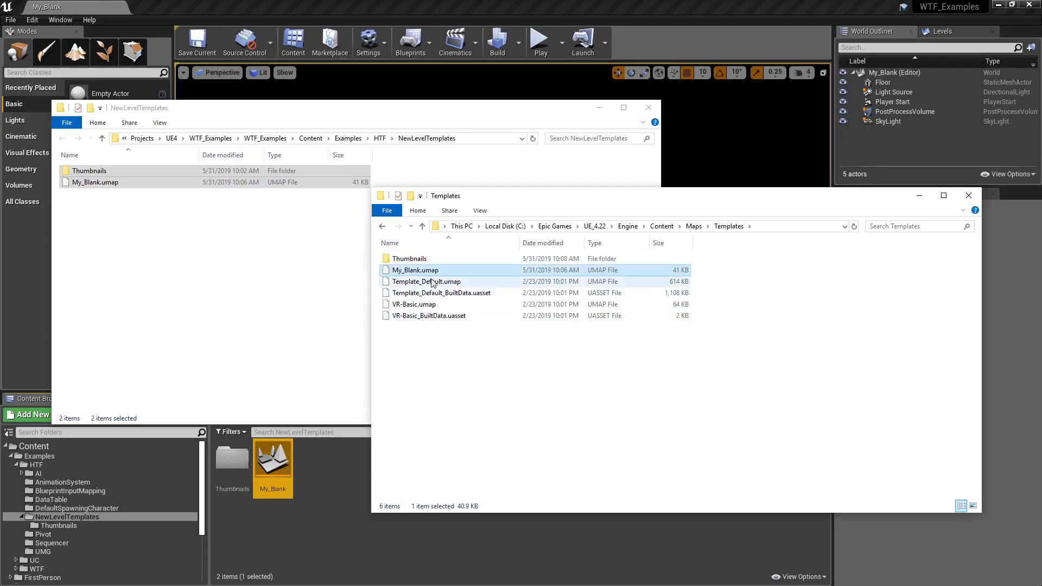
double_click(421, 259)
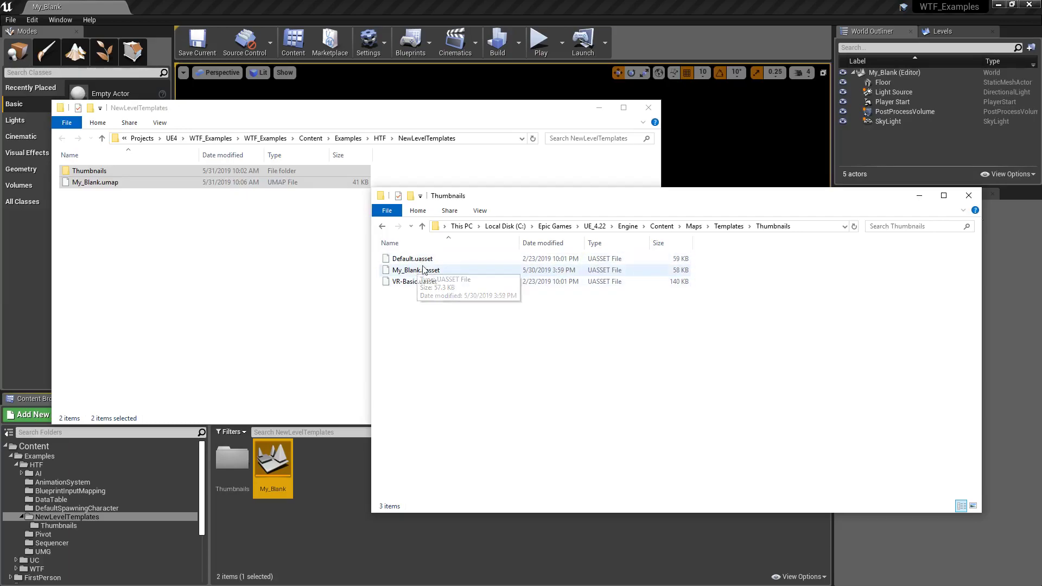
click(728, 226)
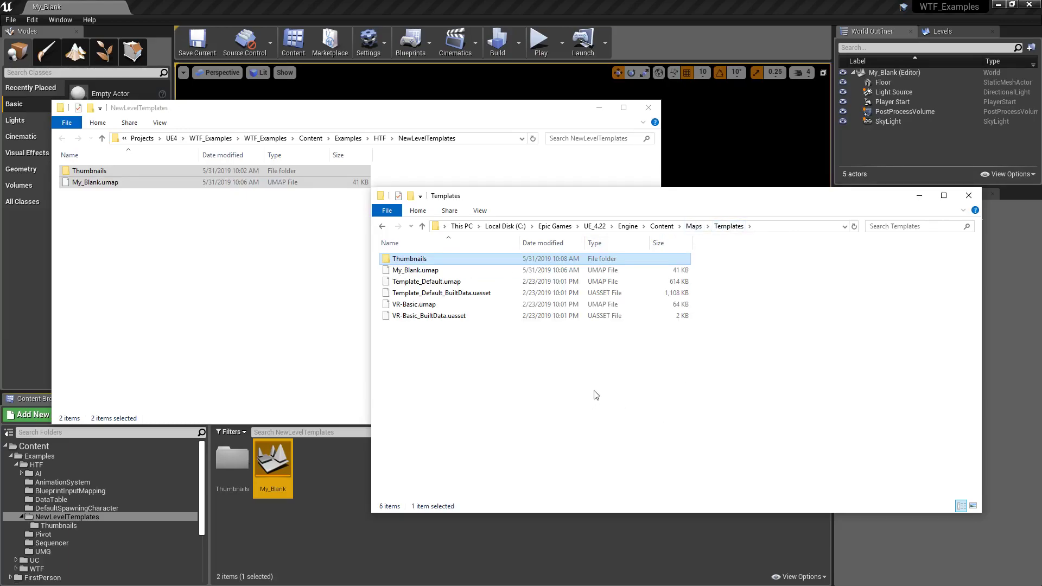
- Browse to UE_4.22\Engine\Config and open BaseEngine.ini in Notepad
click(595, 226)
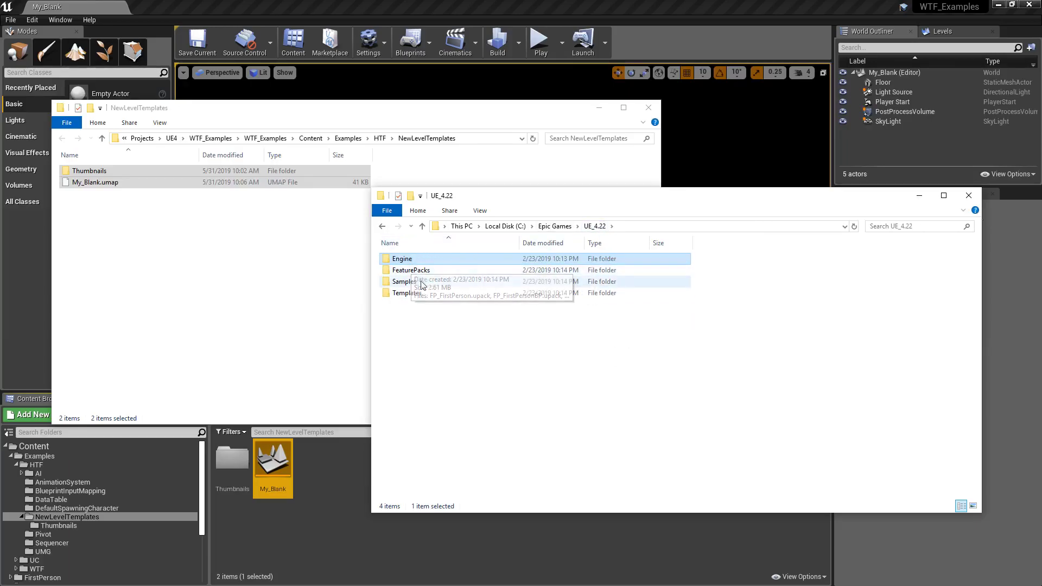
double_click(415, 263)
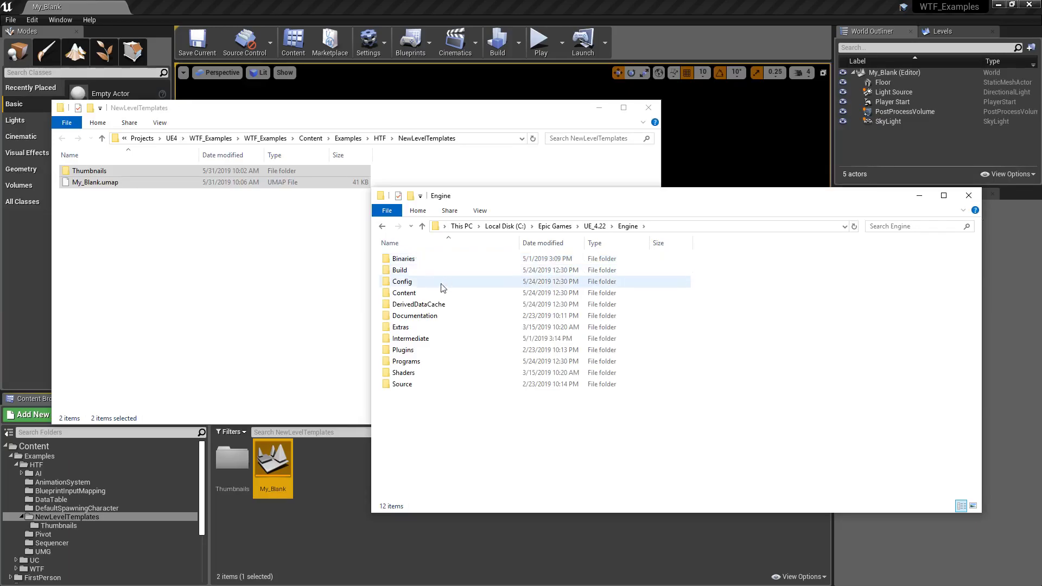
double_click(426, 282)
scroll(477, 424, down, 2)
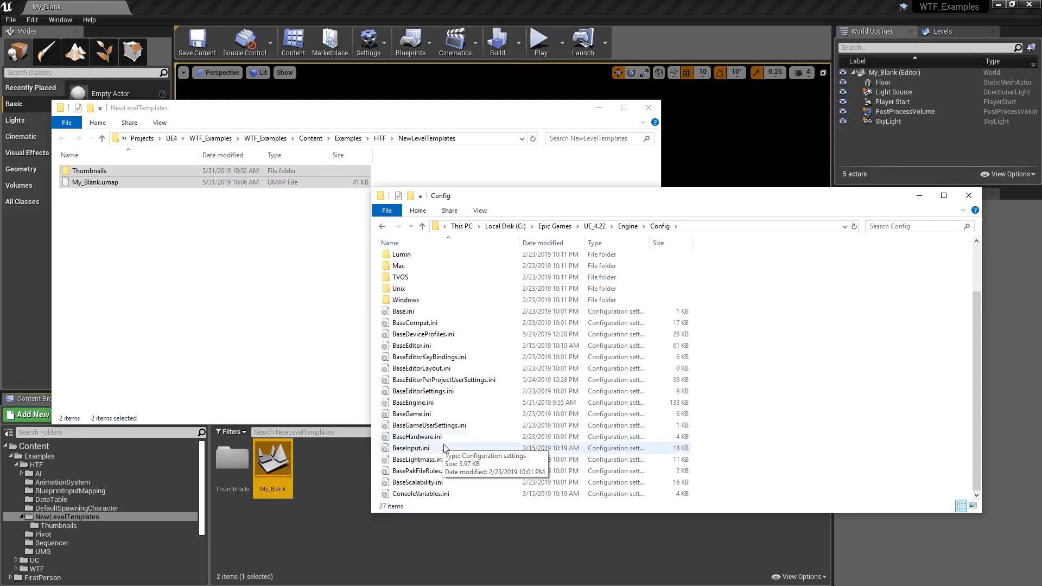
click(507, 403)
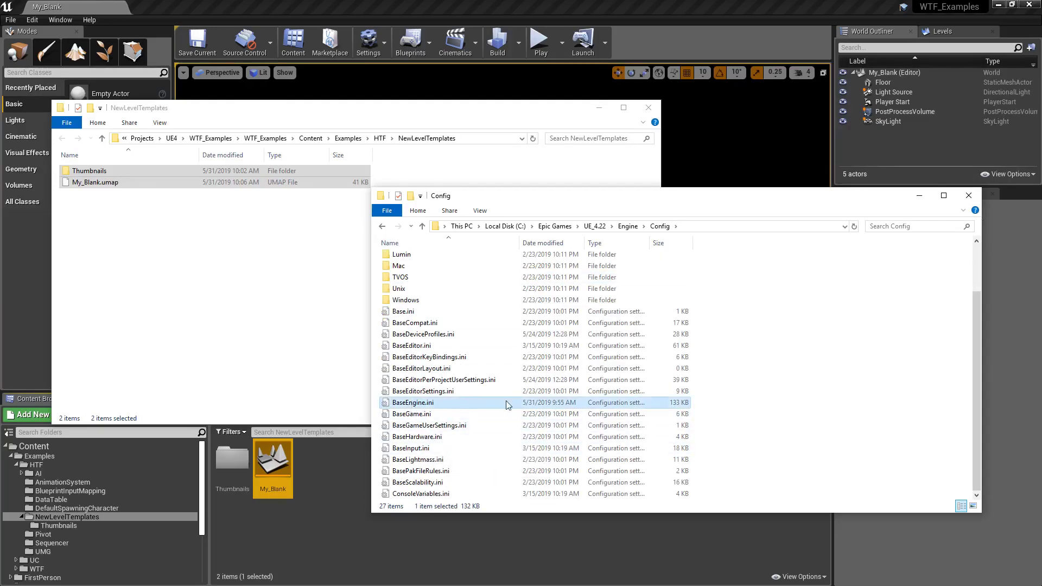
double_click(424, 404)
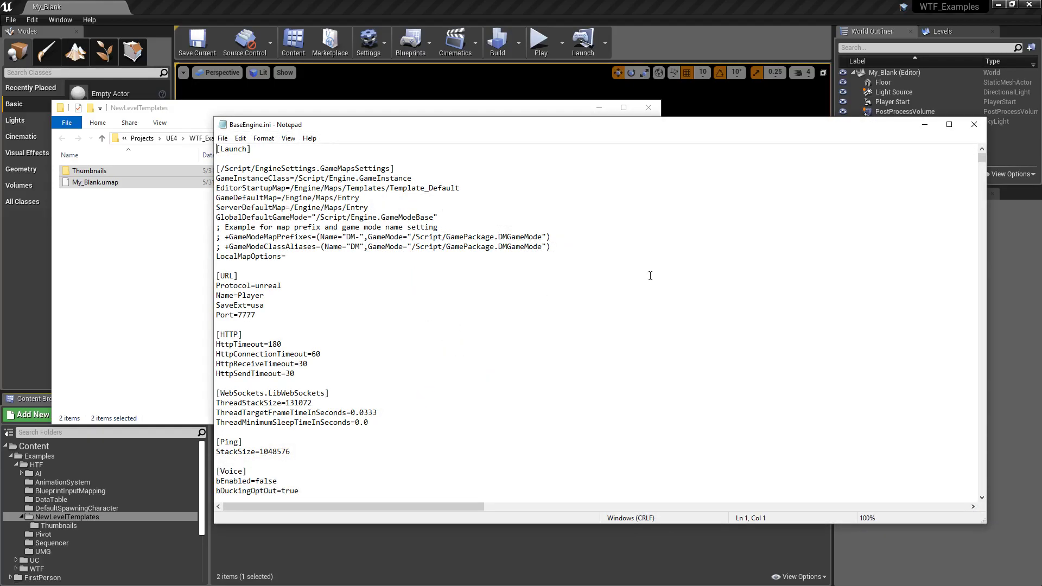
- Maximize Notepad and copy the Template_Default text from line 5
double_click(548, 129)
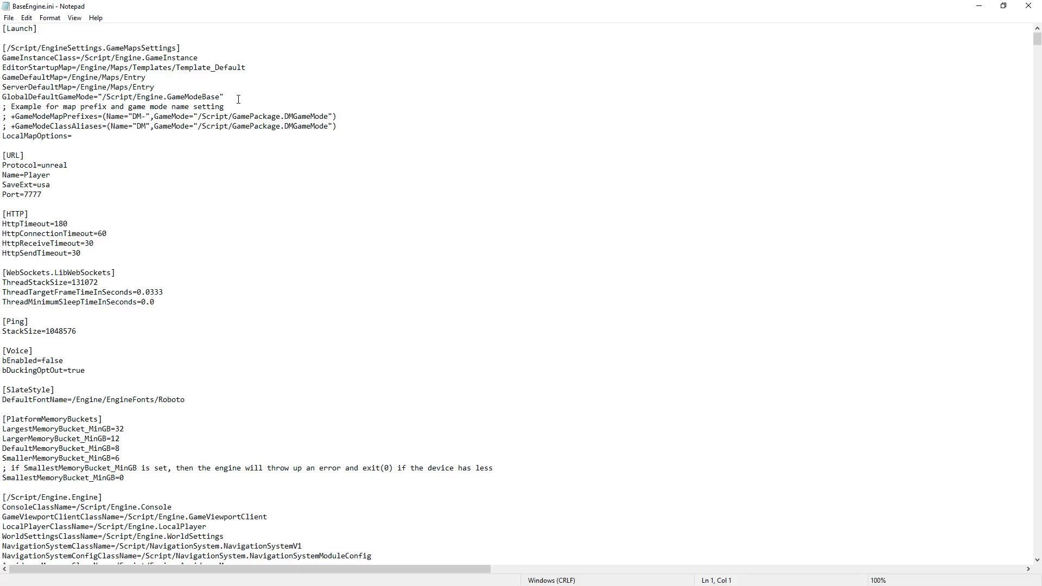
drag(177, 67, 248, 69)
right_click(228, 68)
click(296, 103)
drag(197, 69, 200, 69)
click(200, 69)
- Search the file for Template_Default to locate its TemplateMapInfos entry
click(26, 18)
click(46, 109)
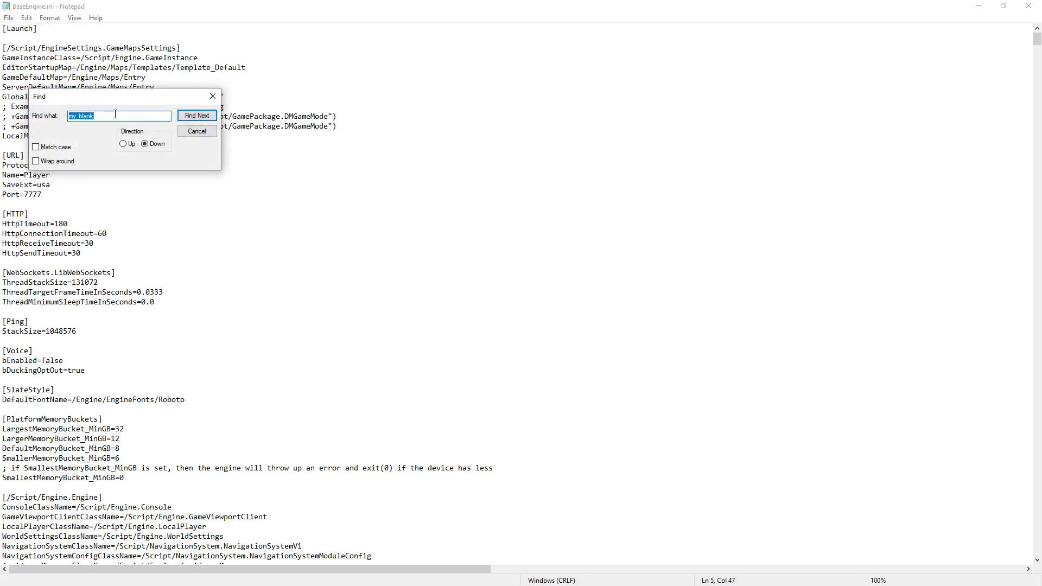
key(ctrl+v)
click(196, 116)
key(Escape)
scroll(199, 341, down, 10)
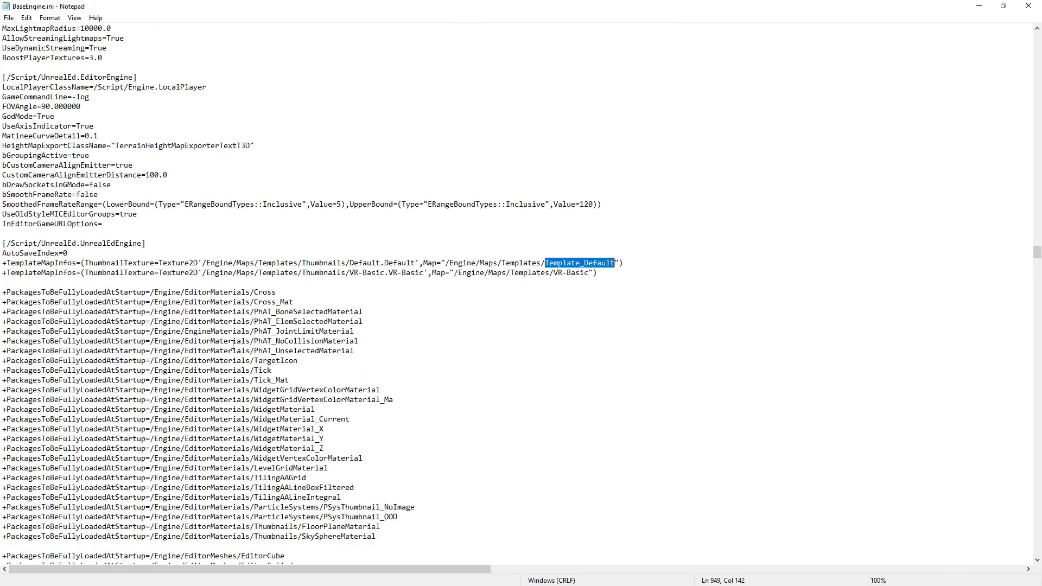
click(144, 243)
drag(143, 243, 50, 243)
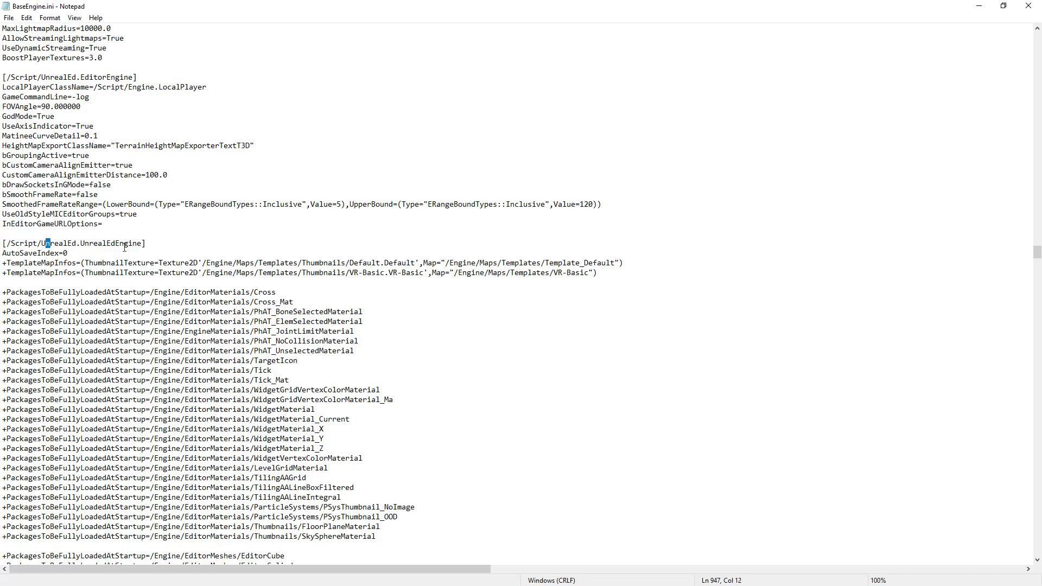
click(150, 243)
- Copy the whole Default +TemplateMapInfos line and return to the Unreal editor
drag(548, 262, 616, 260)
drag(554, 273, 589, 273)
click(589, 273)
drag(624, 262, 2, 262)
right_click(30, 265)
click(58, 298)
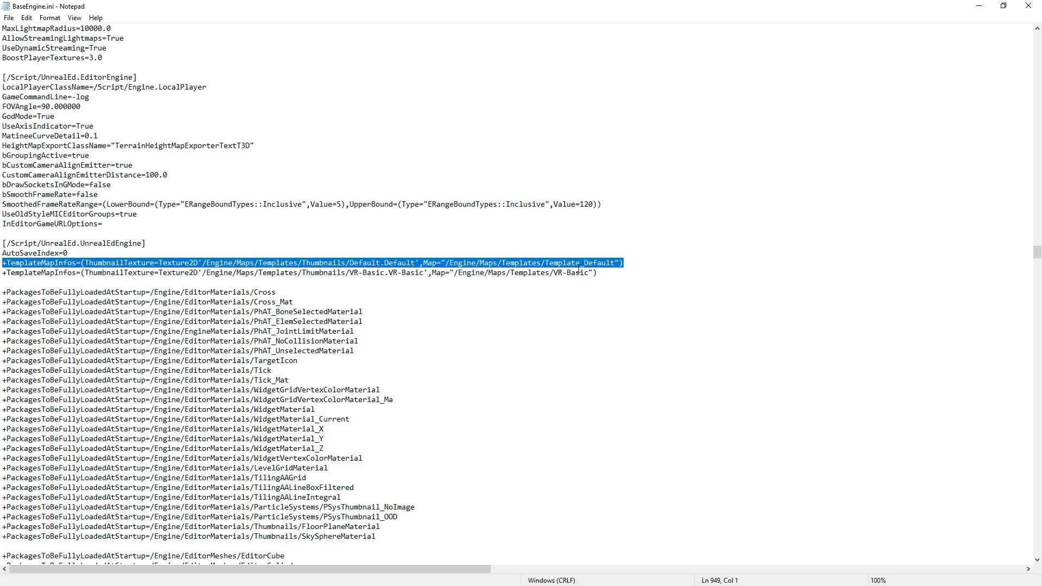
key(alt+Tab)
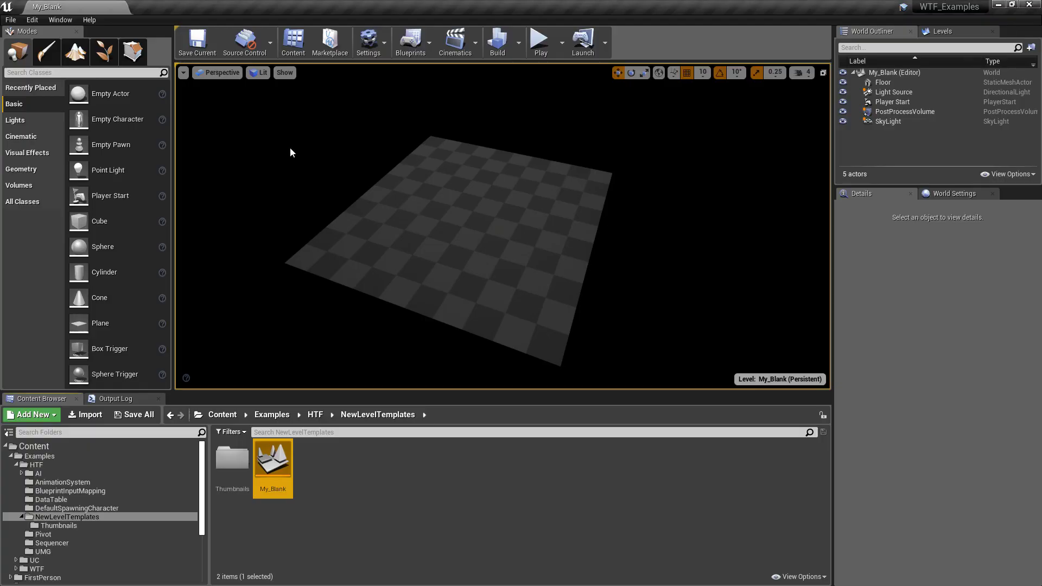
- View the New Level templates (only Default, VR-Basic, Empty Level), then cancel without creating a level
click(10, 19)
click(28, 40)
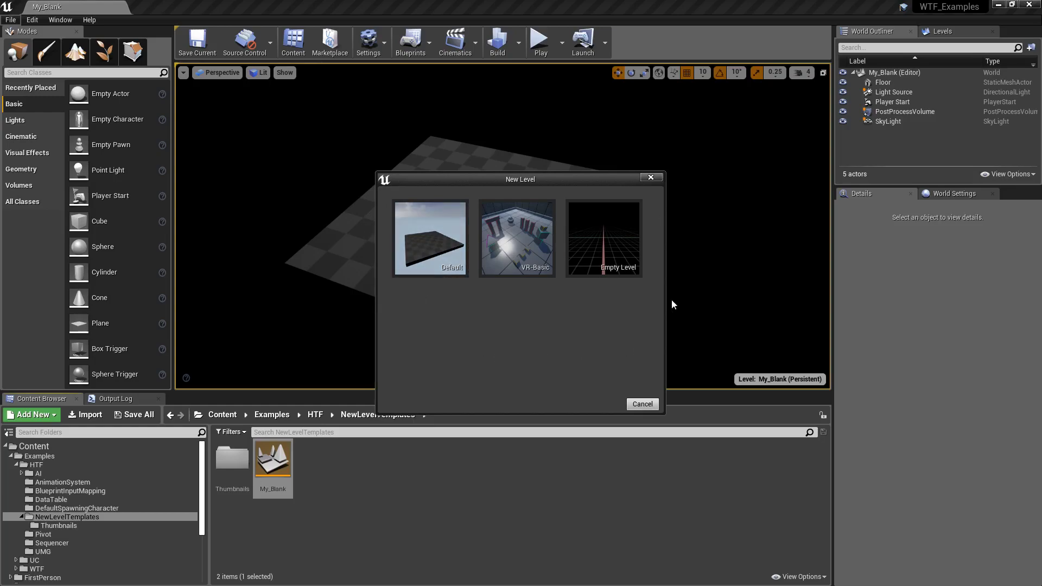
click(642, 404)
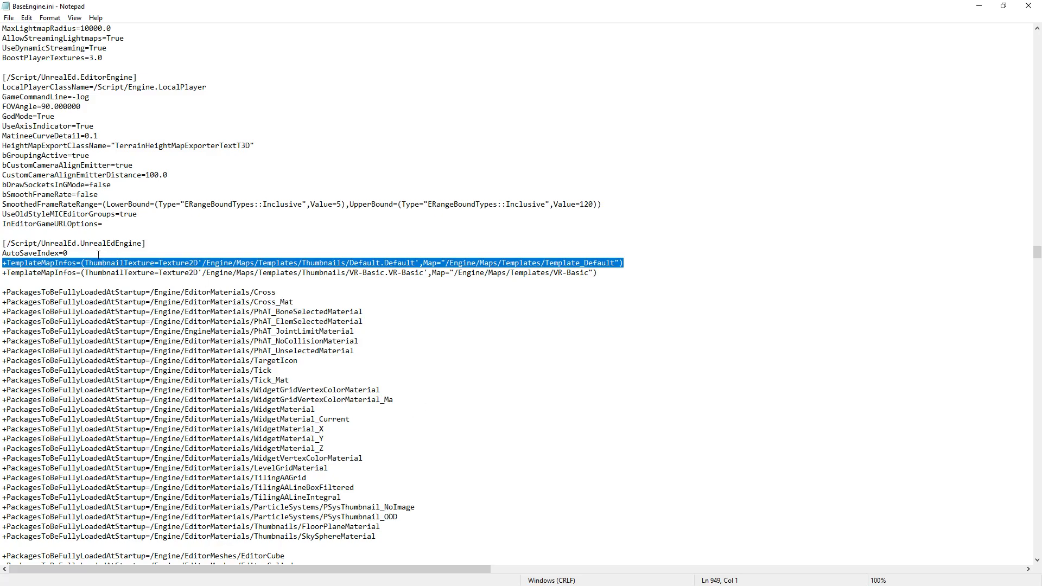
- Paste the copied Default TemplateMapInfos line on a new line after AutoSaveIndex=0
click(92, 250)
key(Return)
key(ctrl+v)
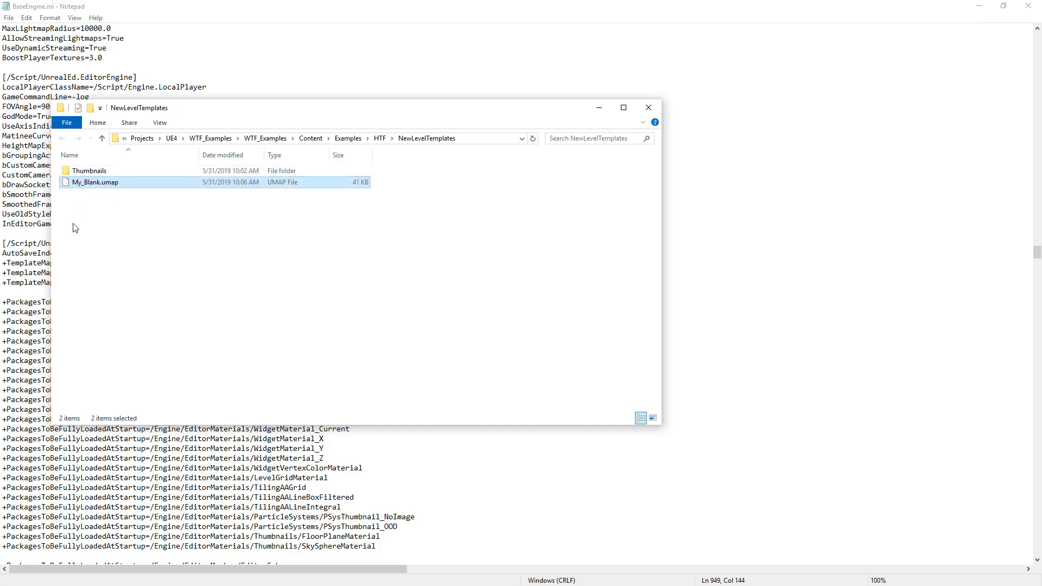
- Copy the name My_Blank from the My_Blank.umap file in Explorer, keeping the file name unchanged
click(94, 183)
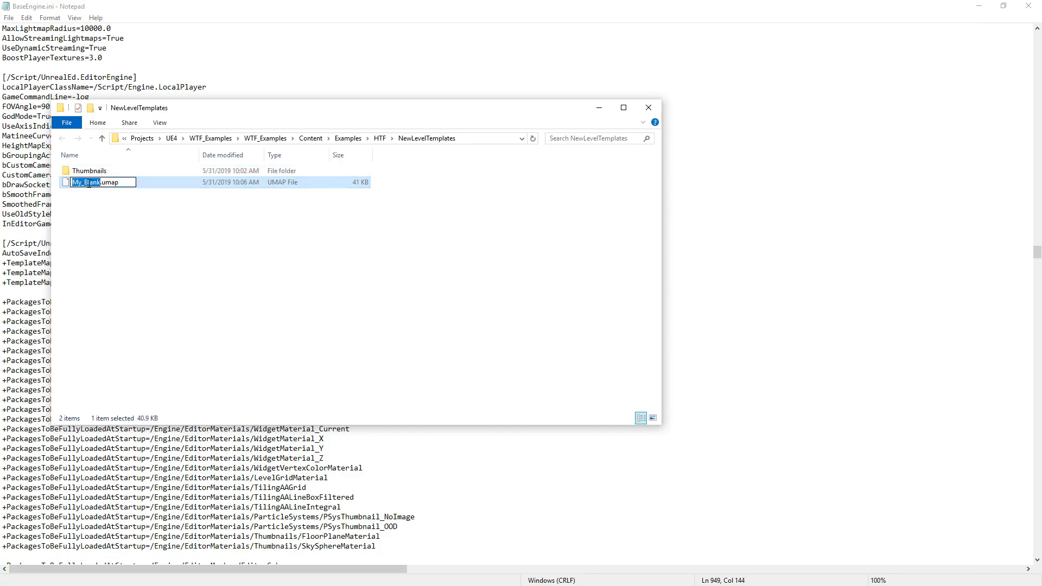
right_click(89, 184)
click(117, 218)
click(724, 310)
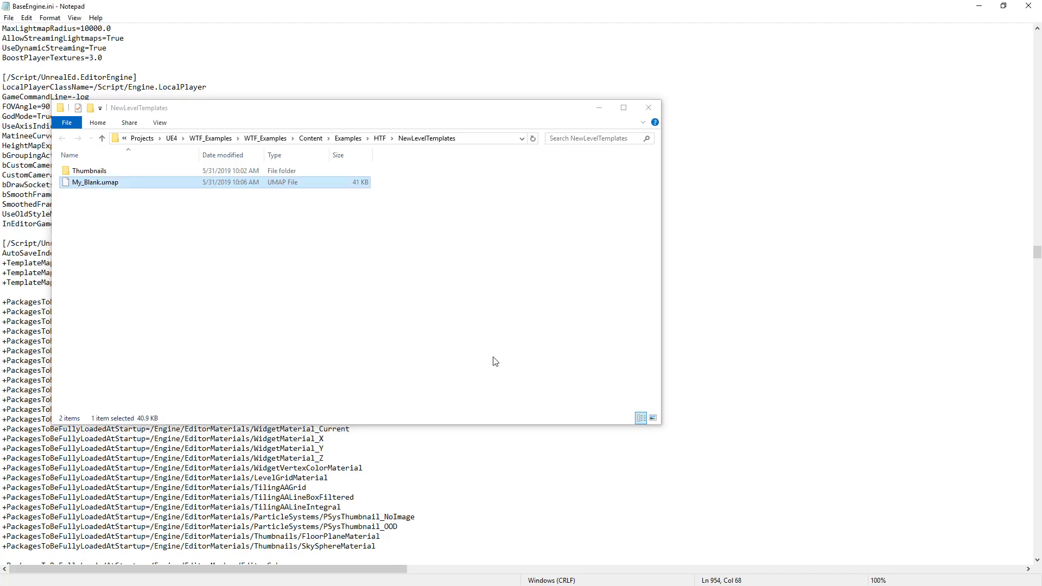
- Minimize Explorer and look over the VR-Basic map path in BaseEngine.ini
click(562, 77)
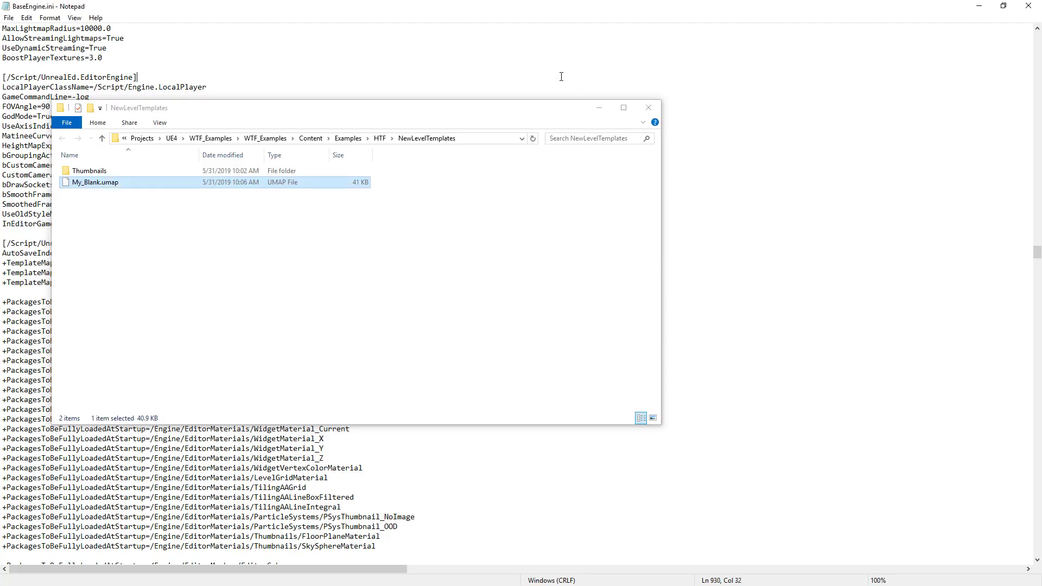
click(599, 107)
drag(452, 282, 597, 282)
click(453, 263)
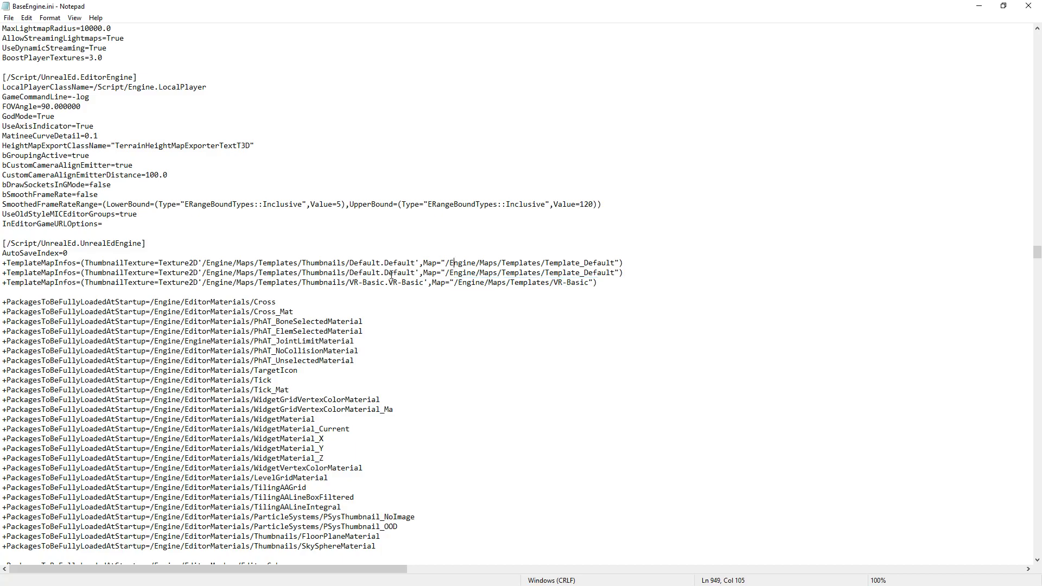
- Change the new line's thumbnail from Default.Default to My_Blank.My_Blank
click(158, 263)
click(206, 262)
drag(204, 263, 418, 263)
drag(350, 264, 384, 262)
drag(350, 263, 422, 266)
key(ctrl+v)
key(ctrl+v)
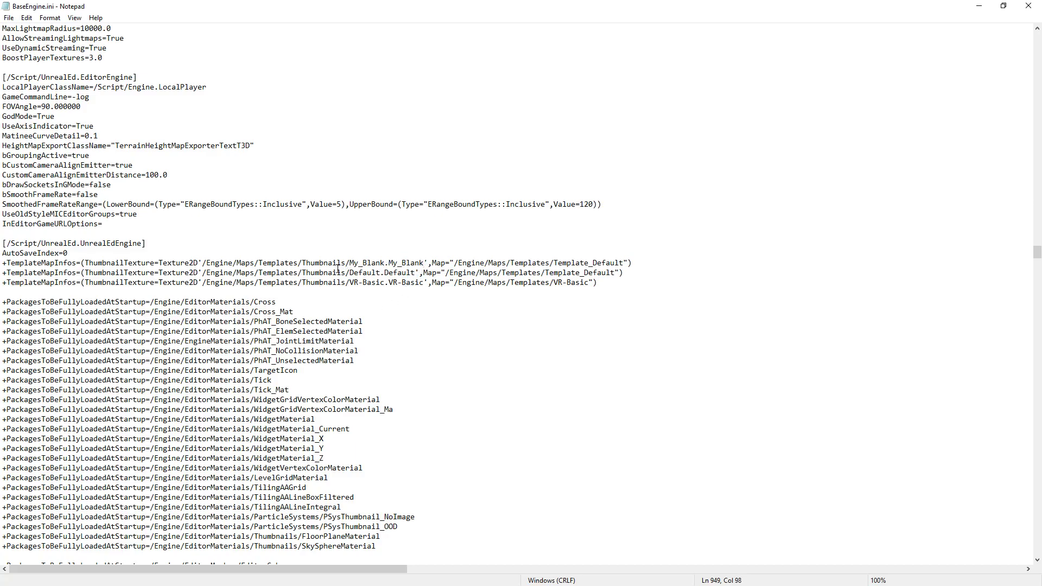
mouse_move(298, 264)
mouse_down()
mouse_move(404, 280)
mouse_move(423, 264)
mouse_move(289, 265)
mouse_move(299, 273)
mouse_move(299, 264)
mouse_up()
click(423, 264)
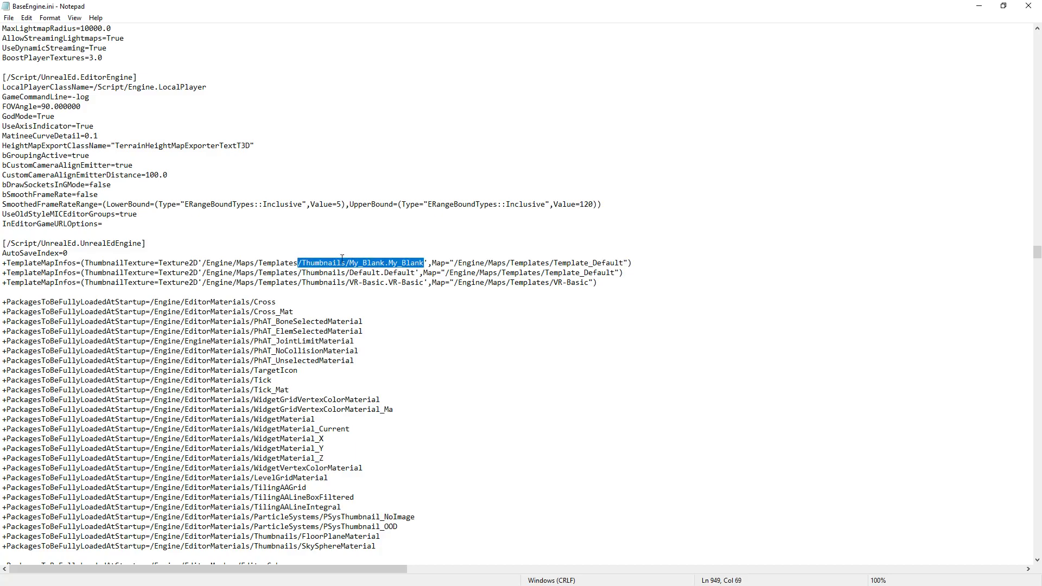
click(315, 263)
drag(202, 263, 419, 262)
click(300, 264)
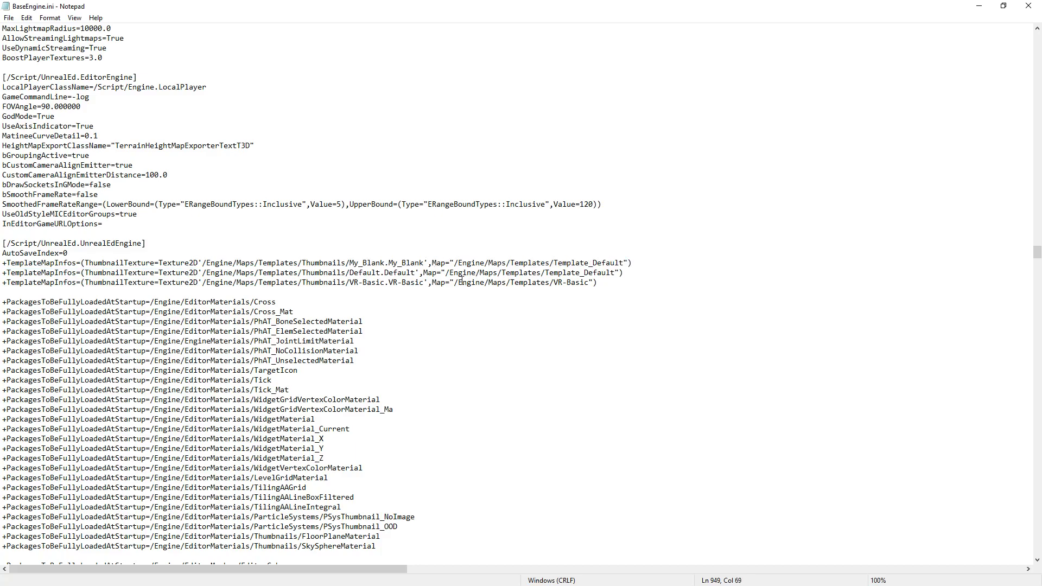
- Replace Template_Default with My_Blank in the new line's map path and save BaseEngine.ini
click(440, 283)
drag(462, 263, 468, 264)
drag(556, 264, 624, 264)
key(ctrl+v)
click(606, 265)
click(9, 17)
click(24, 59)
- Close Notepad and launch the fps422 project from the Epic Games Launcher Library
click(1028, 5)
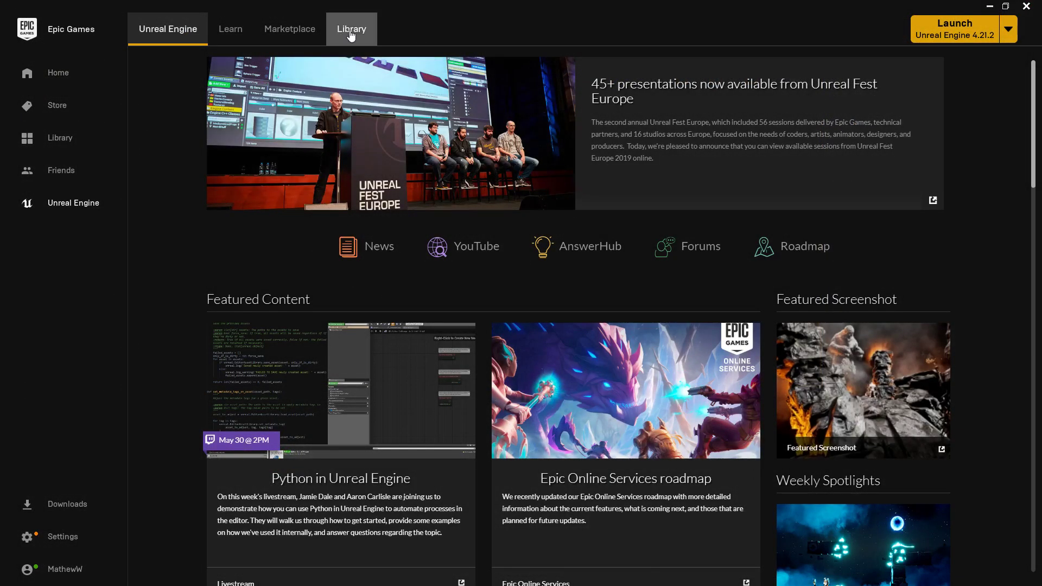
click(351, 35)
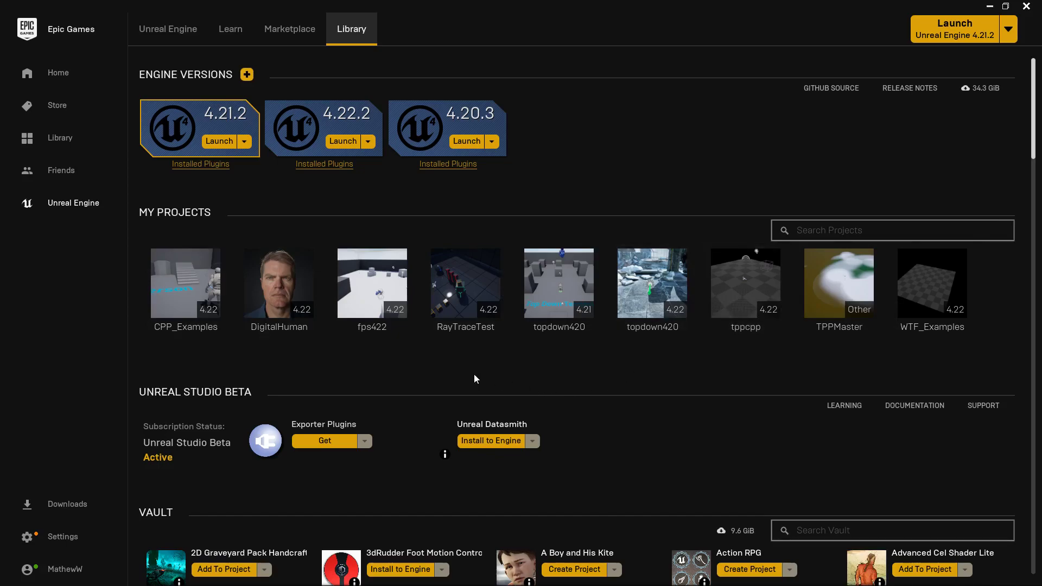
double_click(378, 285)
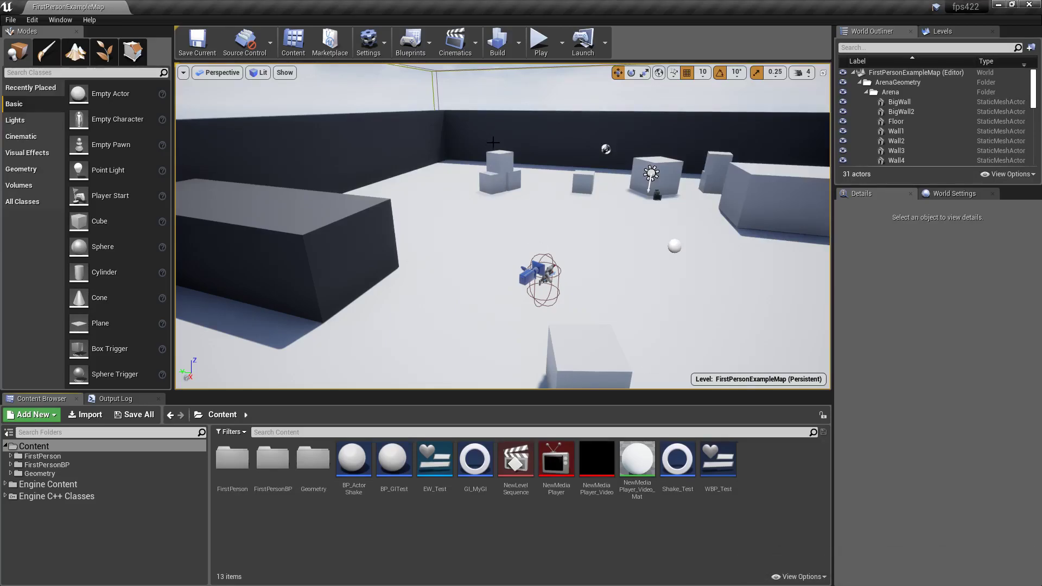
- Create a new Untitled_1 level in fps422 using the My Blank template from File > New Level
mouse_move(971, 9)
click(8, 20)
click(36, 41)
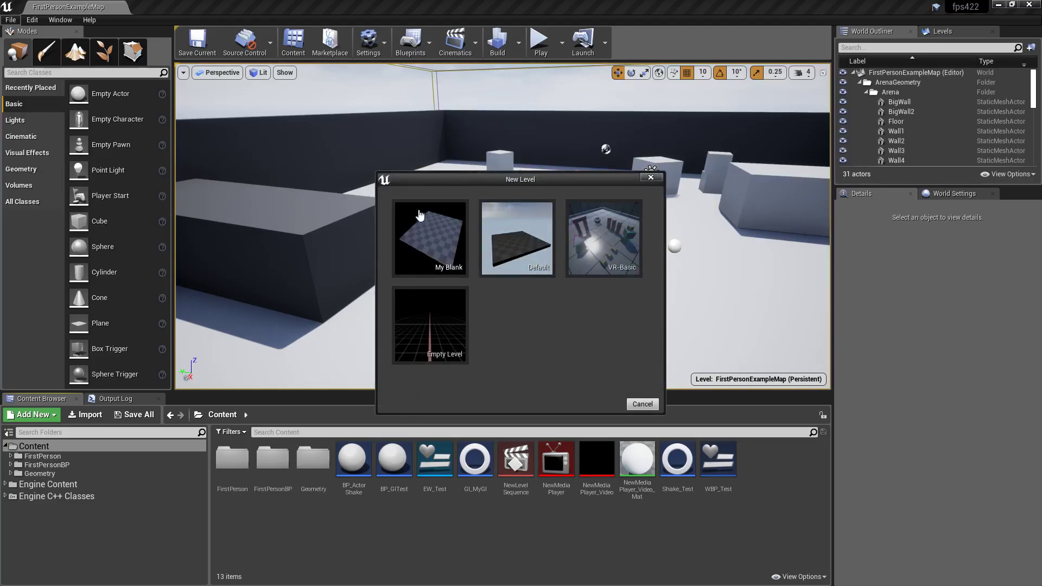
click(439, 238)
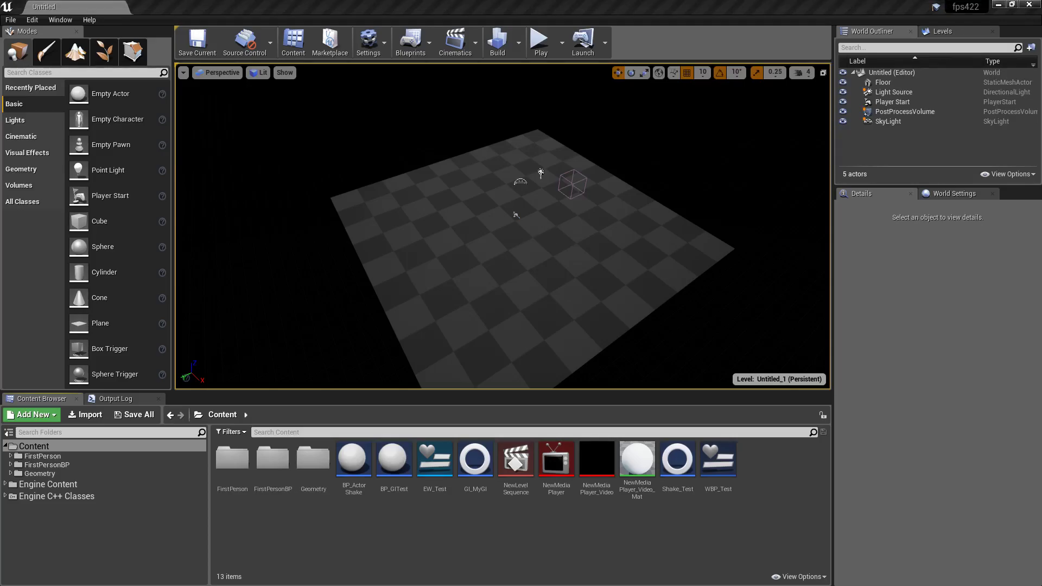
- In Explorer, browse to Engine\Content\Maps\Templates and confirm My_Blank.umap is there
key(alt+Tab)
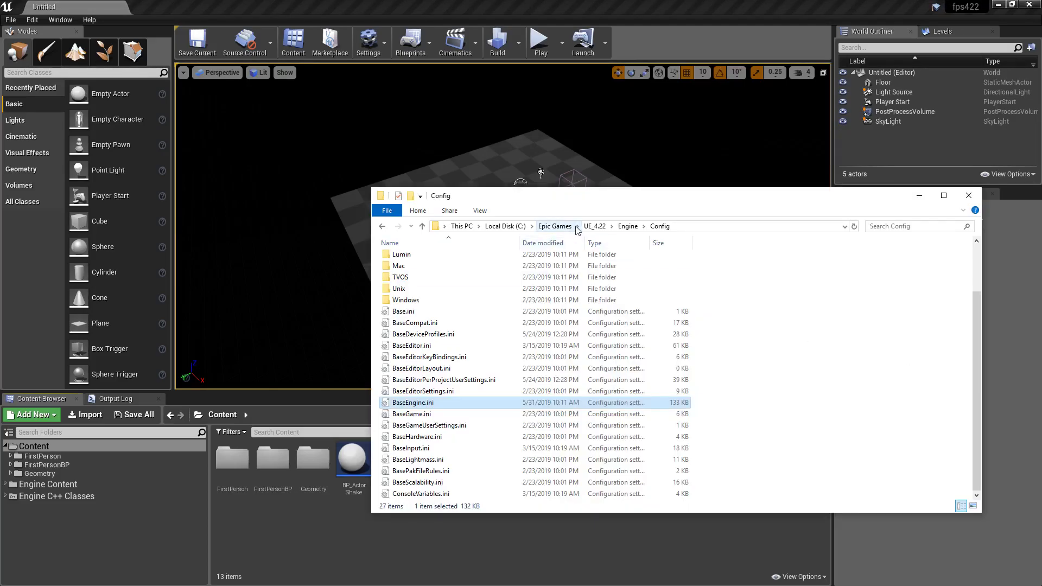
click(627, 226)
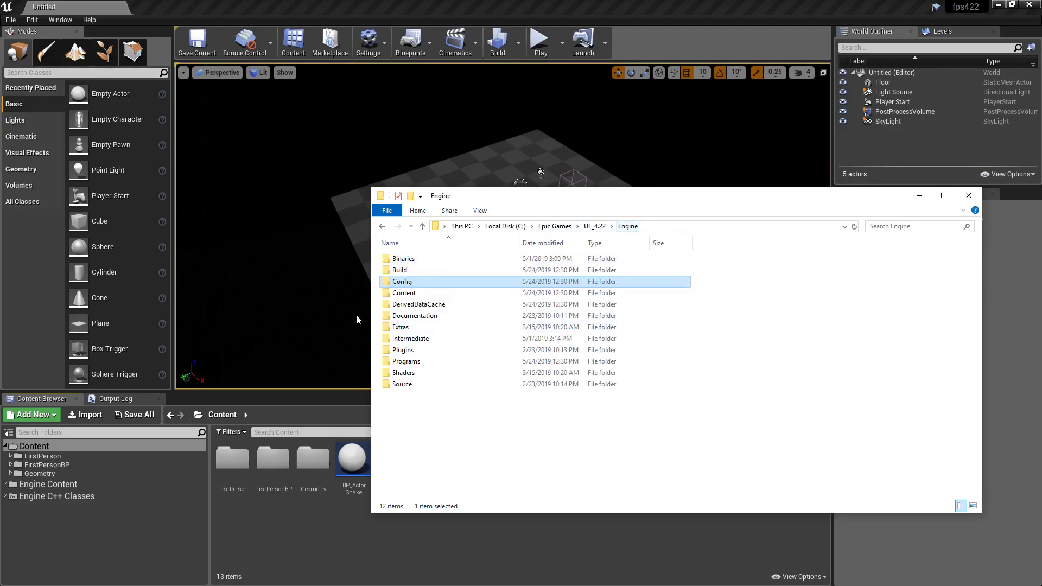
double_click(404, 293)
scroll(423, 380, down, 7)
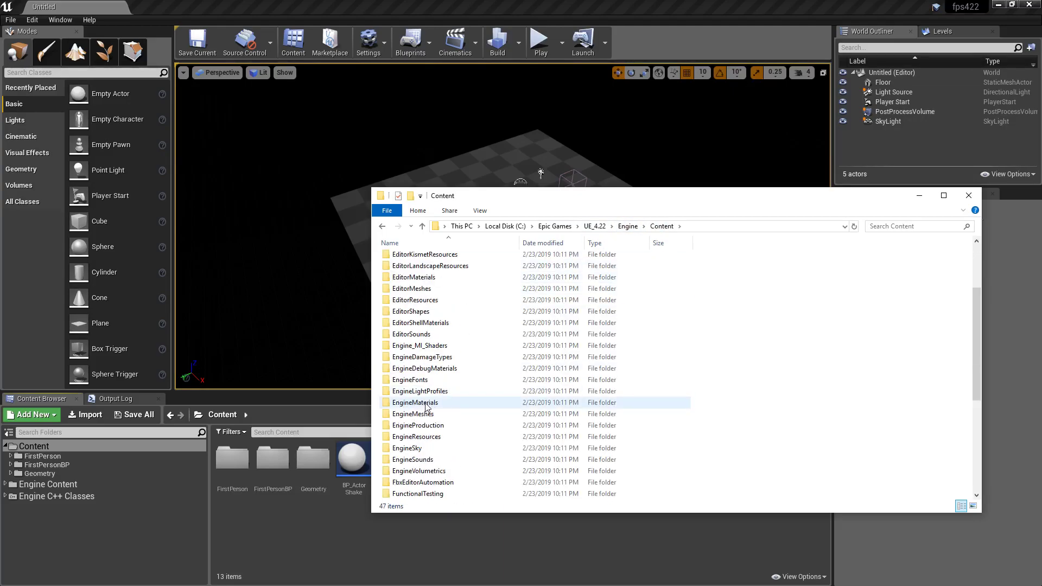
double_click(401, 402)
double_click(410, 258)
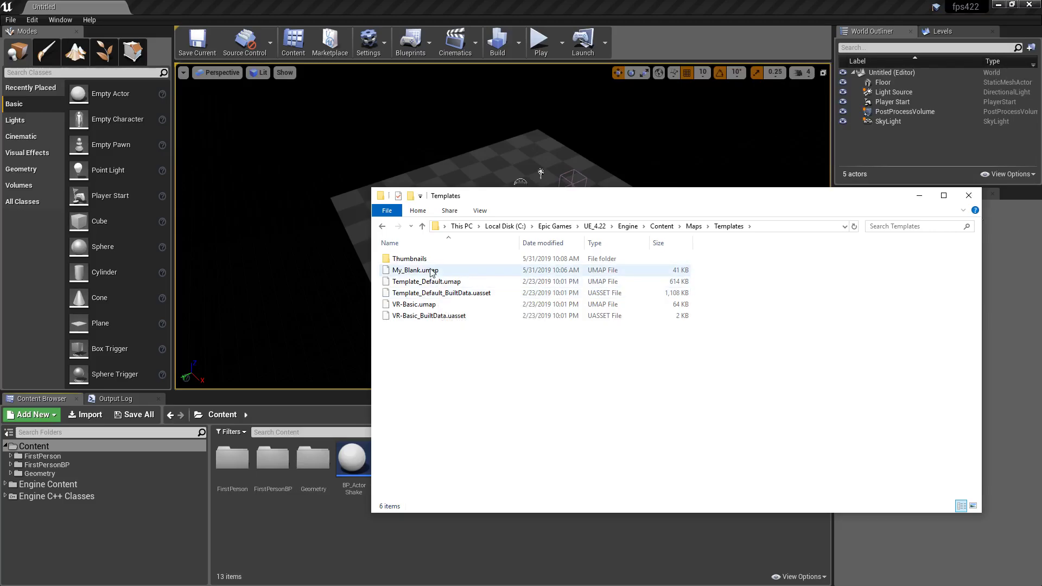
- Open Engine\Config\BaseEngine.ini to review the template edits, then close it
click(627, 226)
double_click(400, 282)
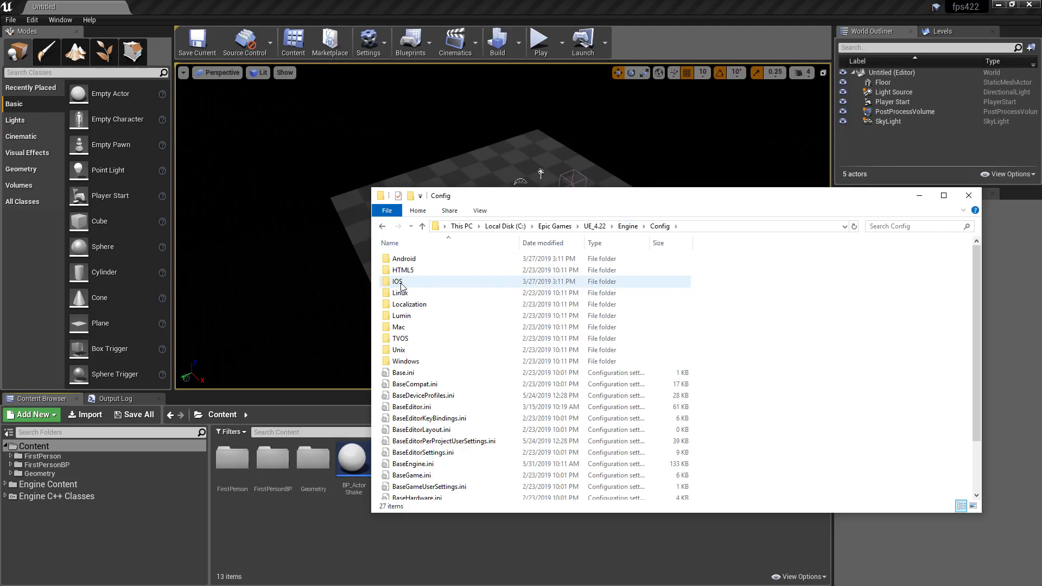
scroll(415, 404, down, 2)
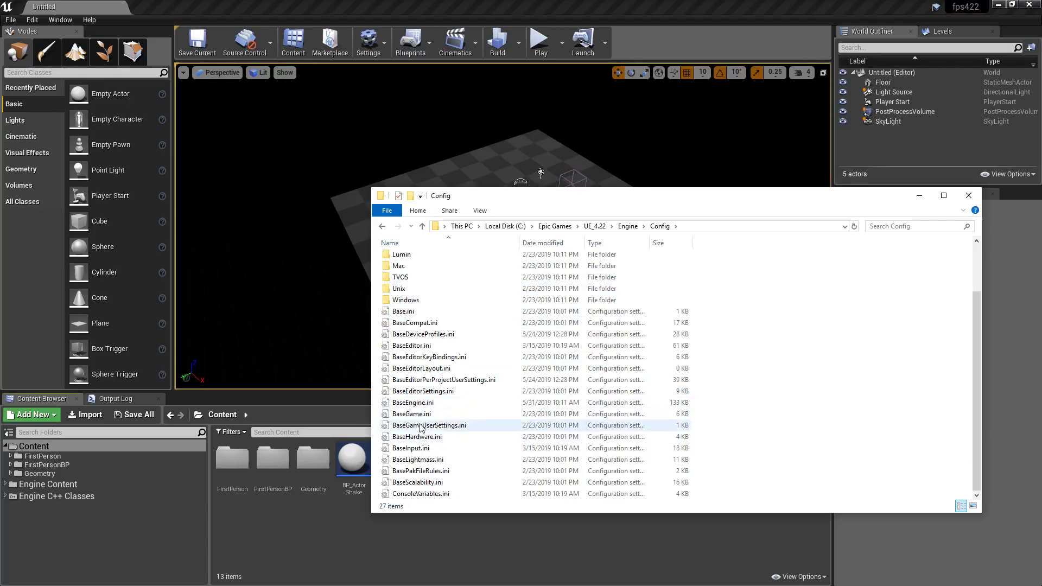
double_click(412, 402)
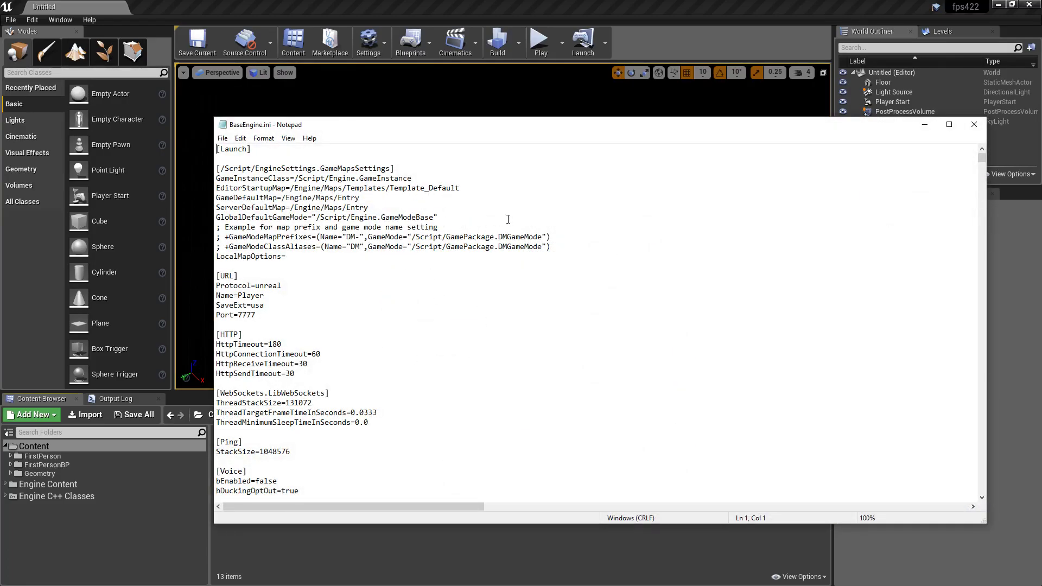
click(974, 124)
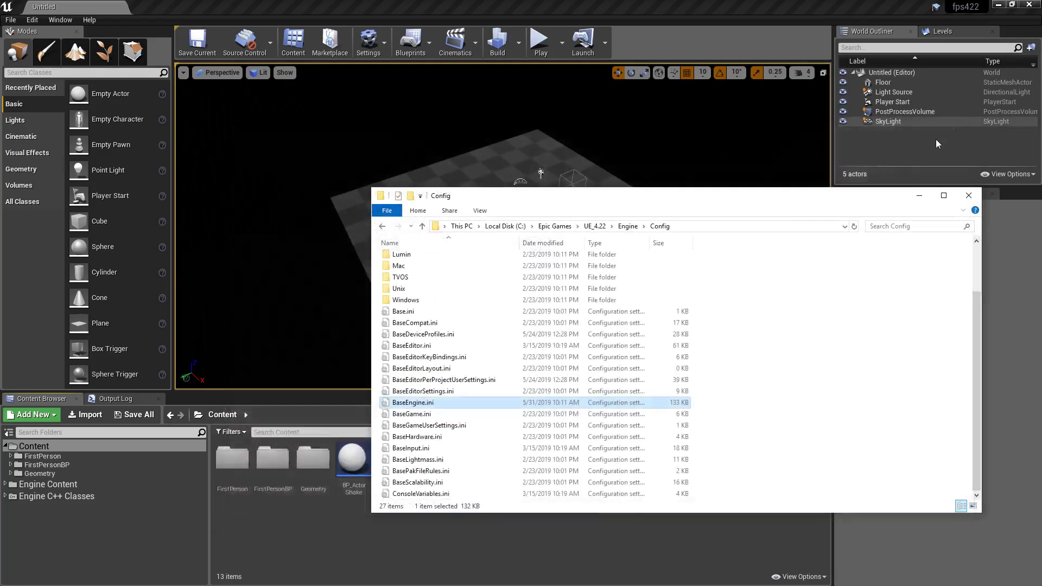
- Close File Explorer and reopen the New Level templates, now including My Blank
click(974, 193)
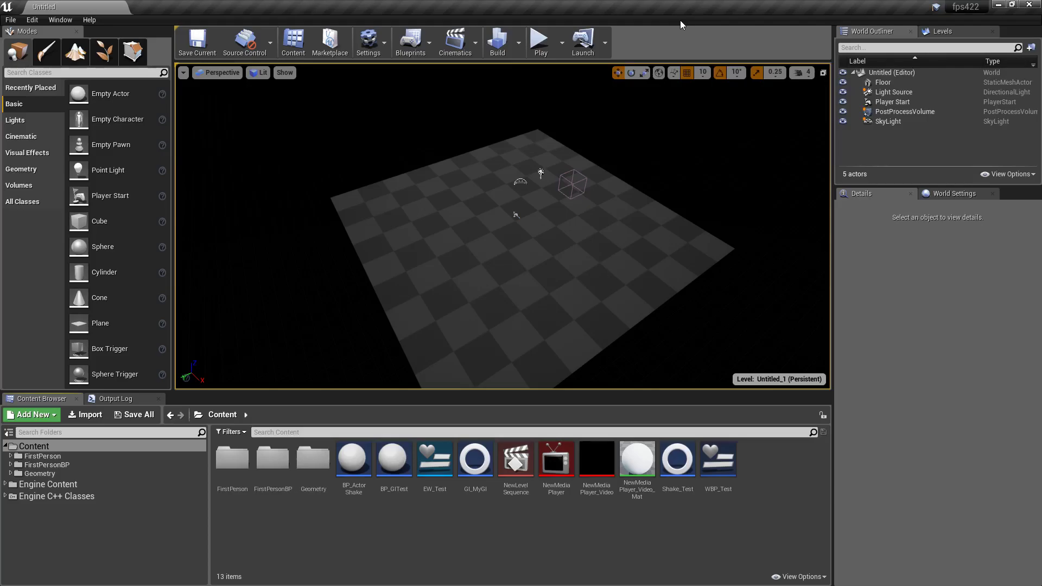
click(11, 20)
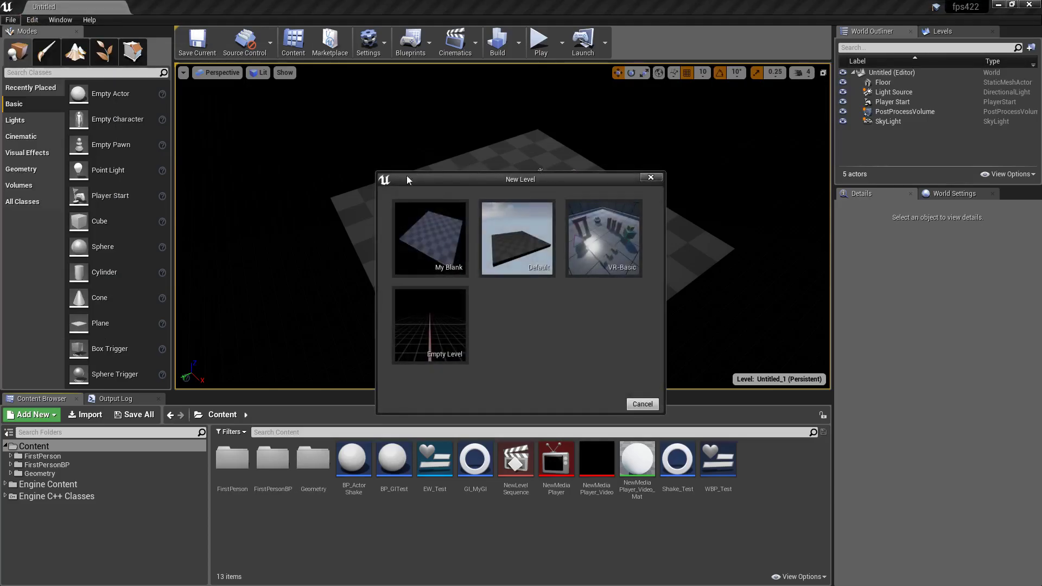